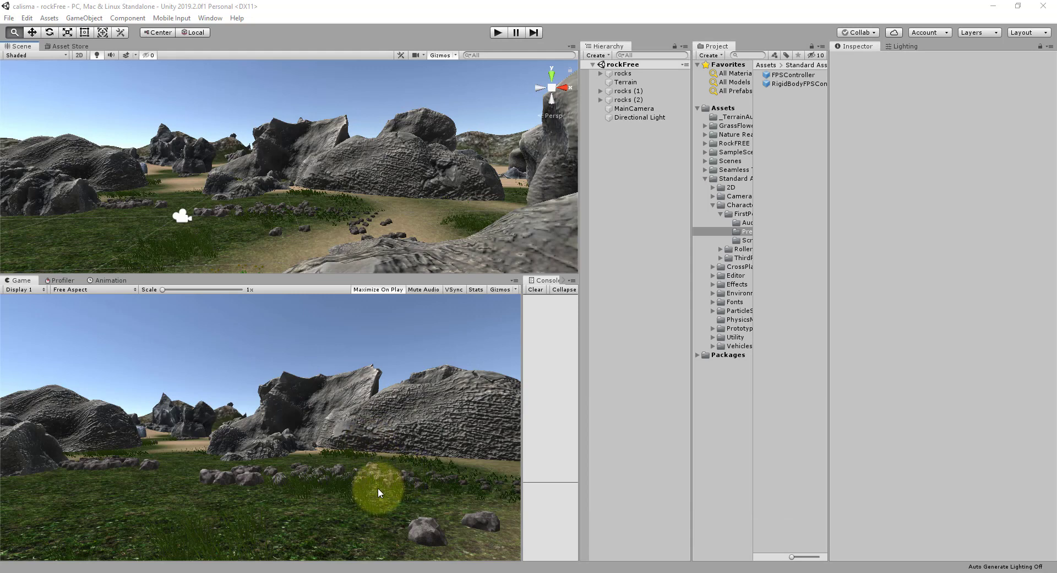
- Preview the scene in Play mode, stop it, and list the Assets folder contents
left_click(497, 32)
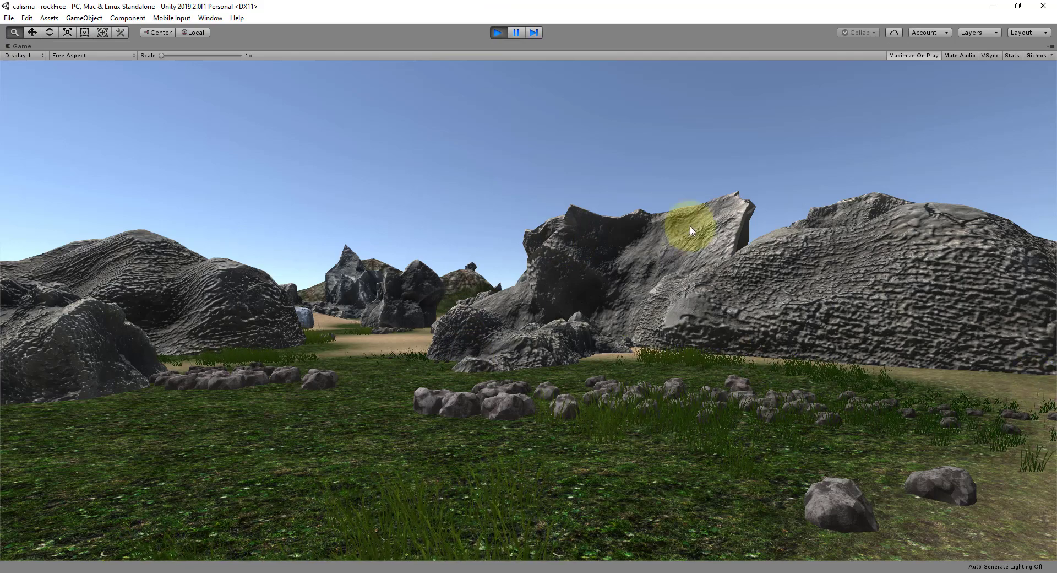
left_click(498, 33)
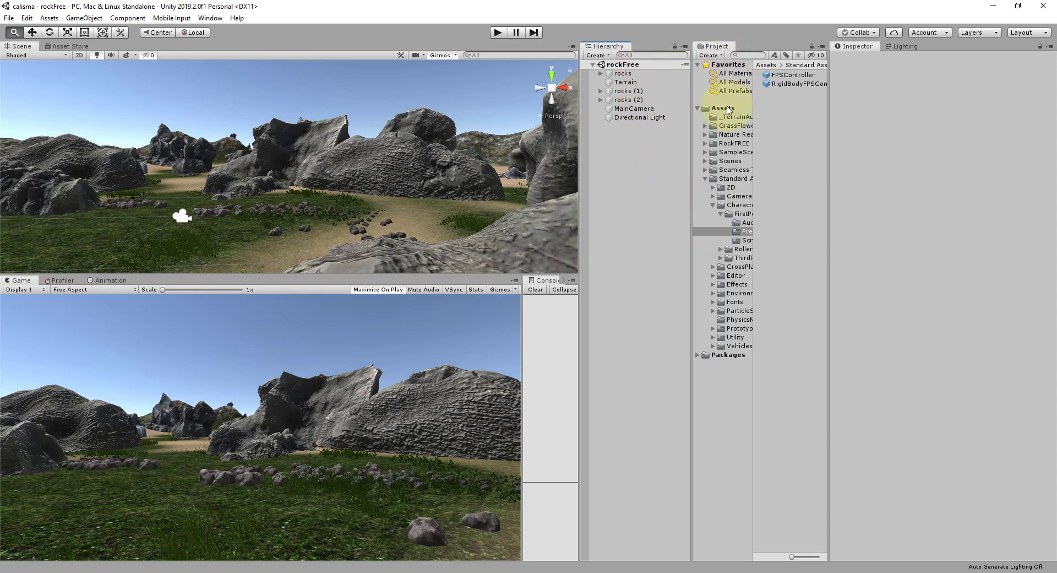
left_click(721, 108)
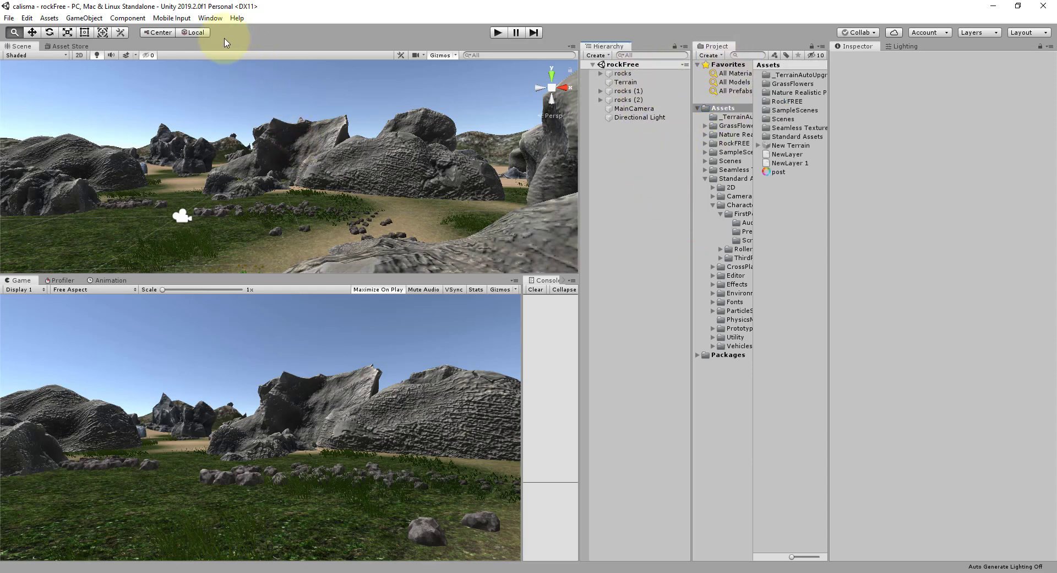
- Check in the Package Manager that Post Processing 2.1.7 is installed, then close it
left_click(210, 19)
left_click(212, 22)
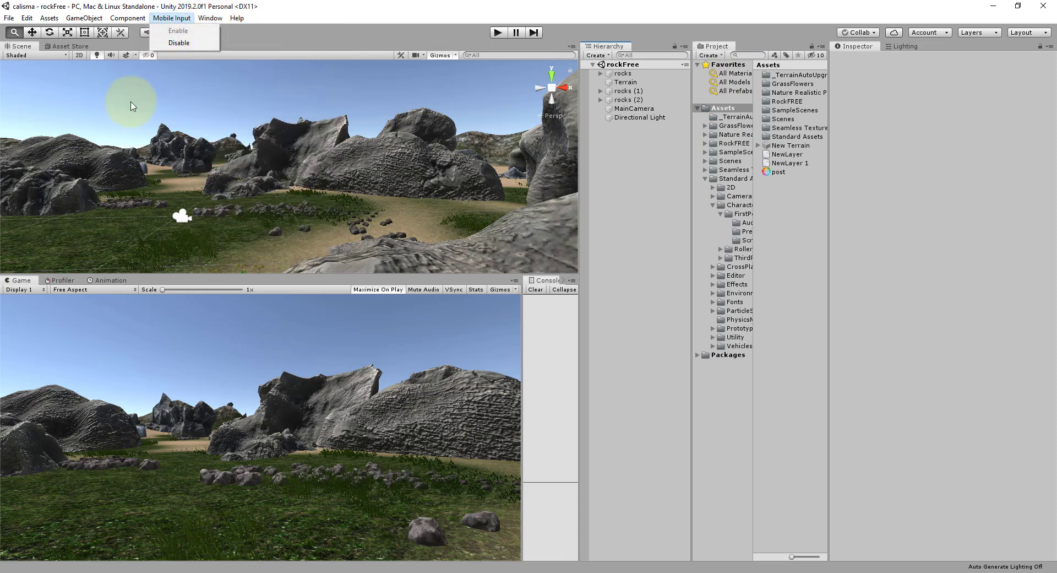
left_click(210, 20)
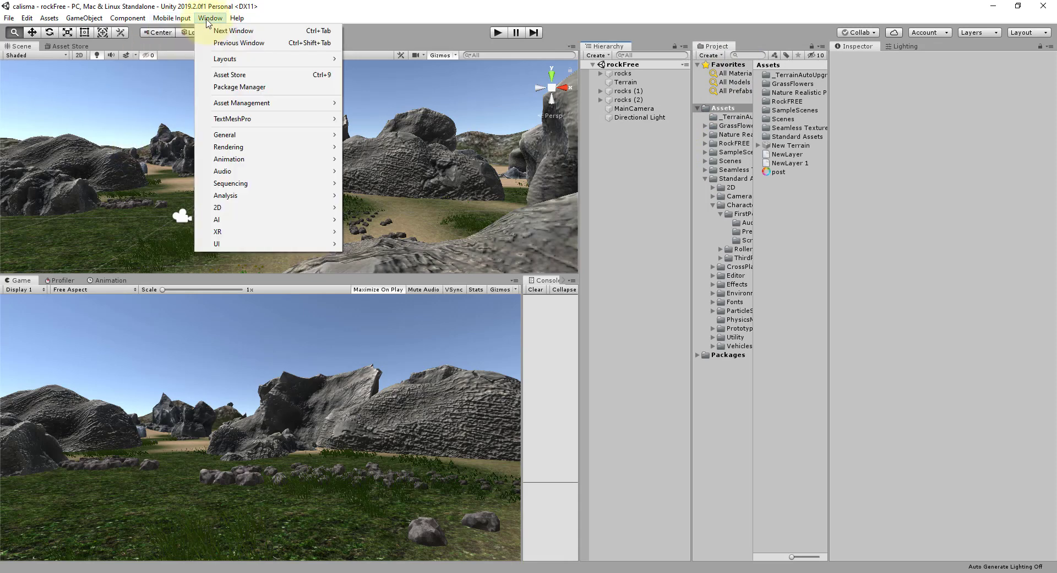
left_click(262, 89)
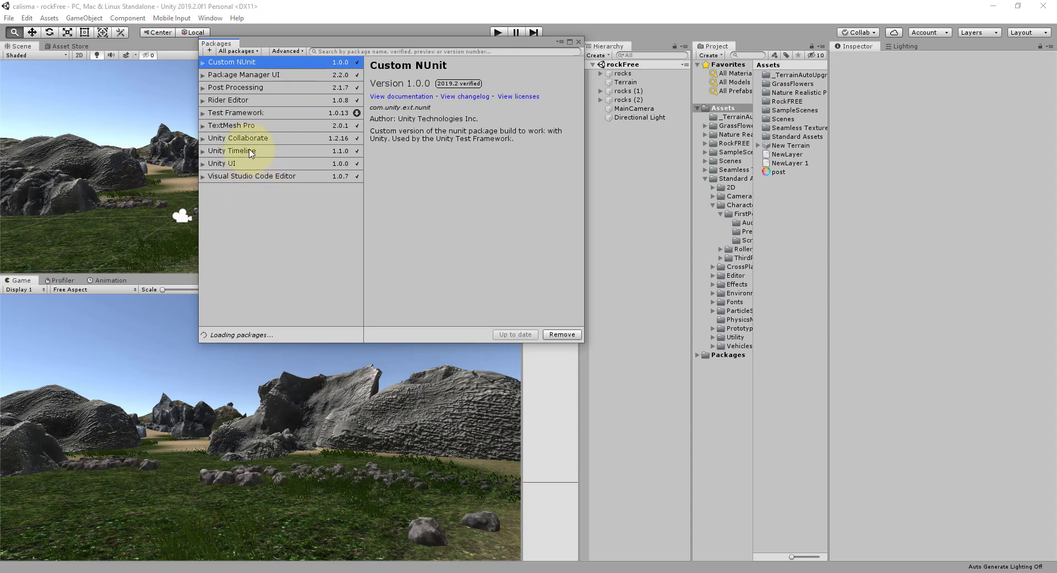
left_click(234, 89)
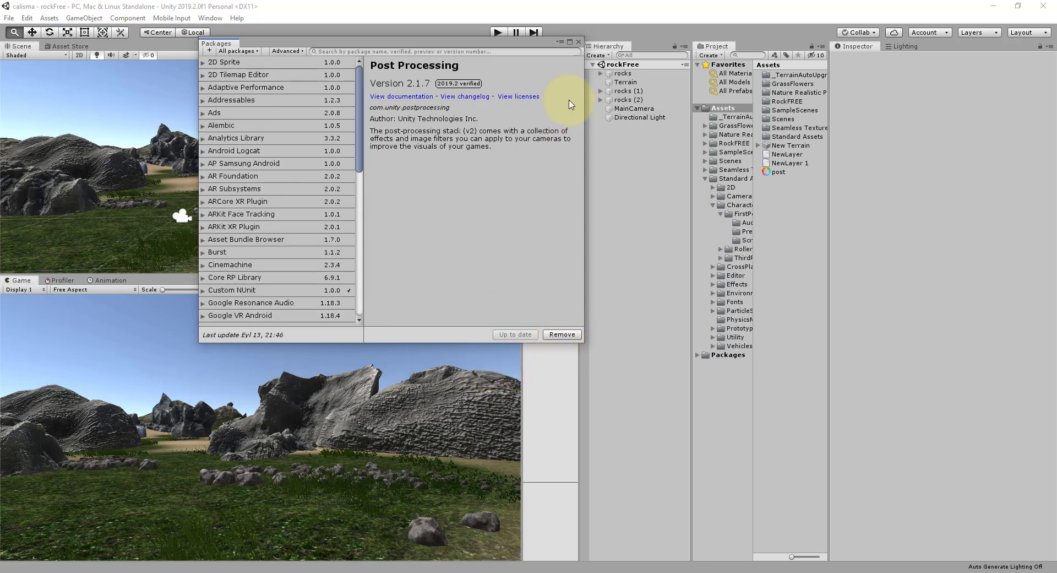
left_click(579, 43)
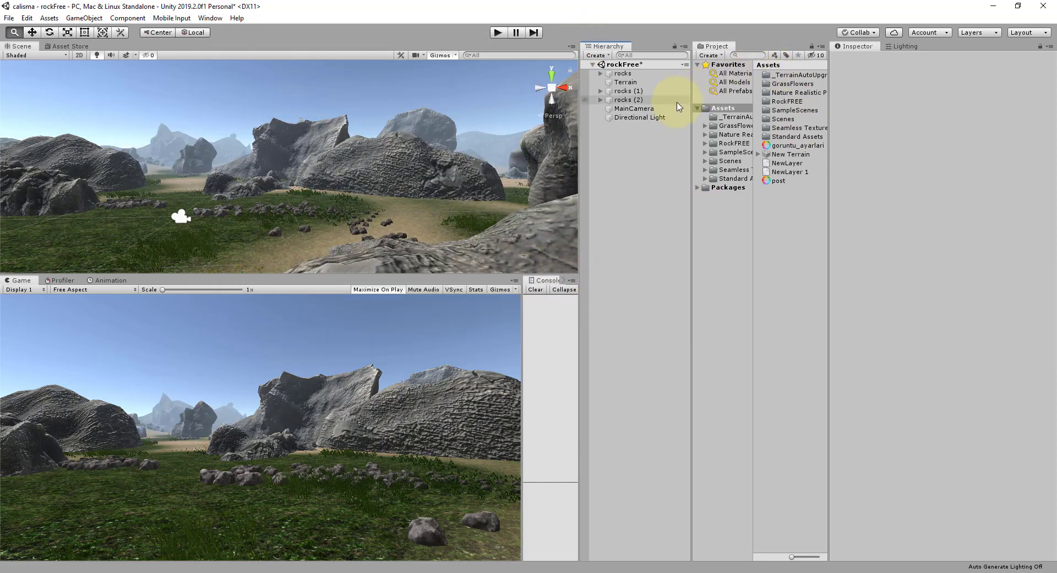
- Create an empty GameObject named goruntu_ayarlari
left_click(596, 55)
left_click(604, 68)
left_click(908, 60)
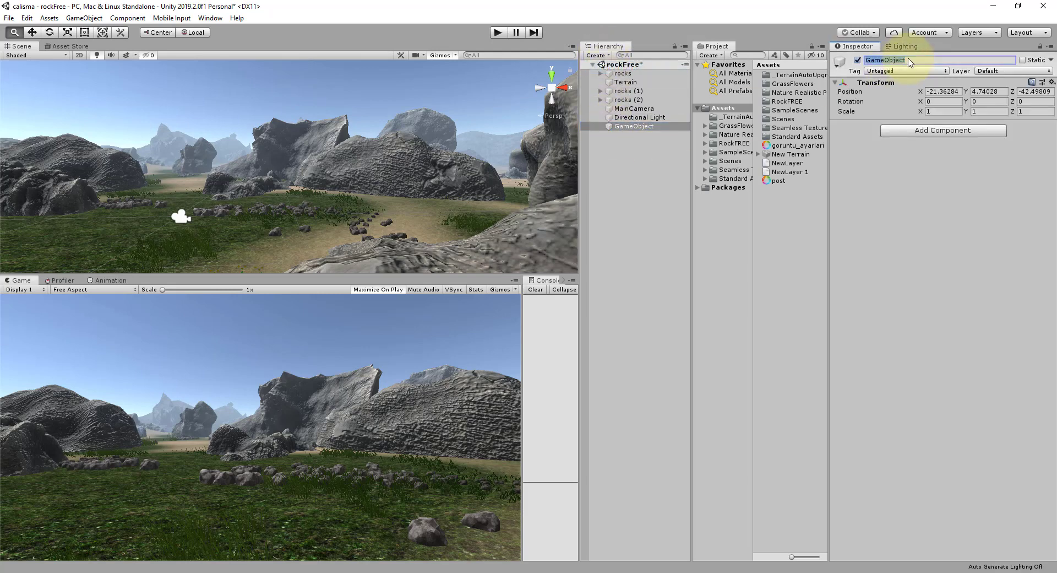
type("goruntu_ayarlari")
key("Return")
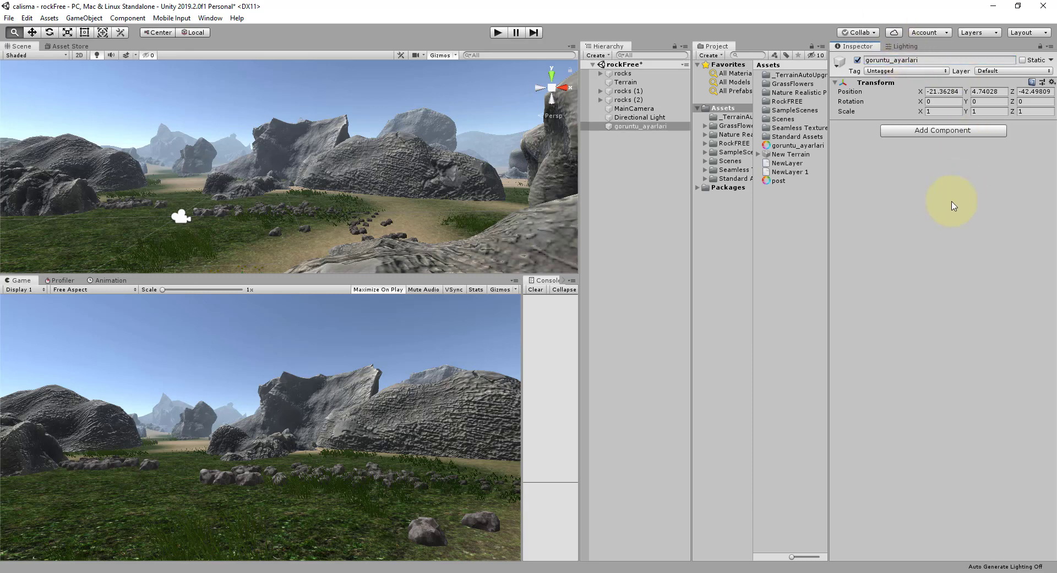
- Add a Post-process Volume component to goruntu_ayarlari with Is Global enabled
left_click(937, 132)
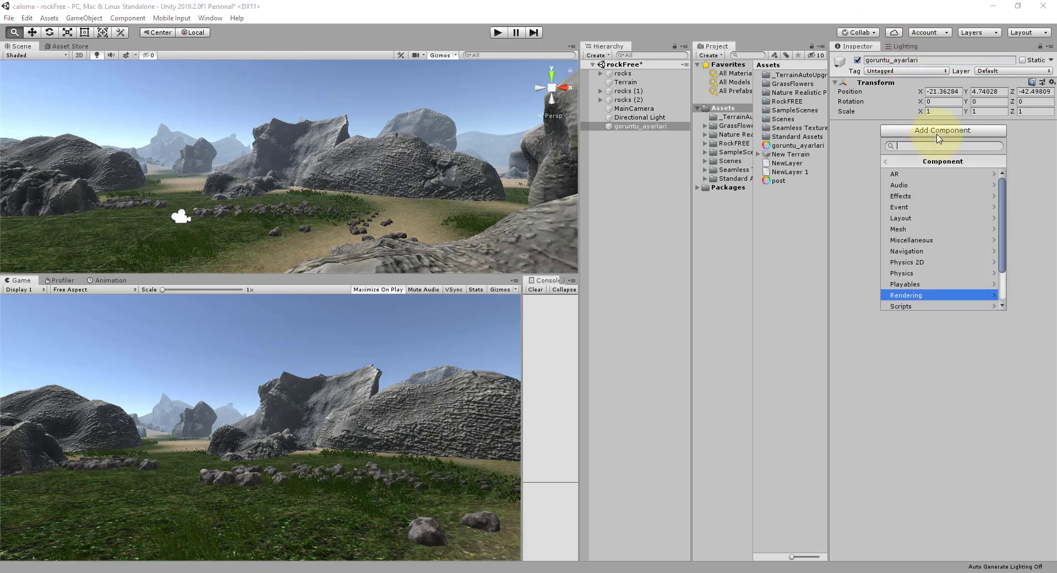
left_click(914, 295)
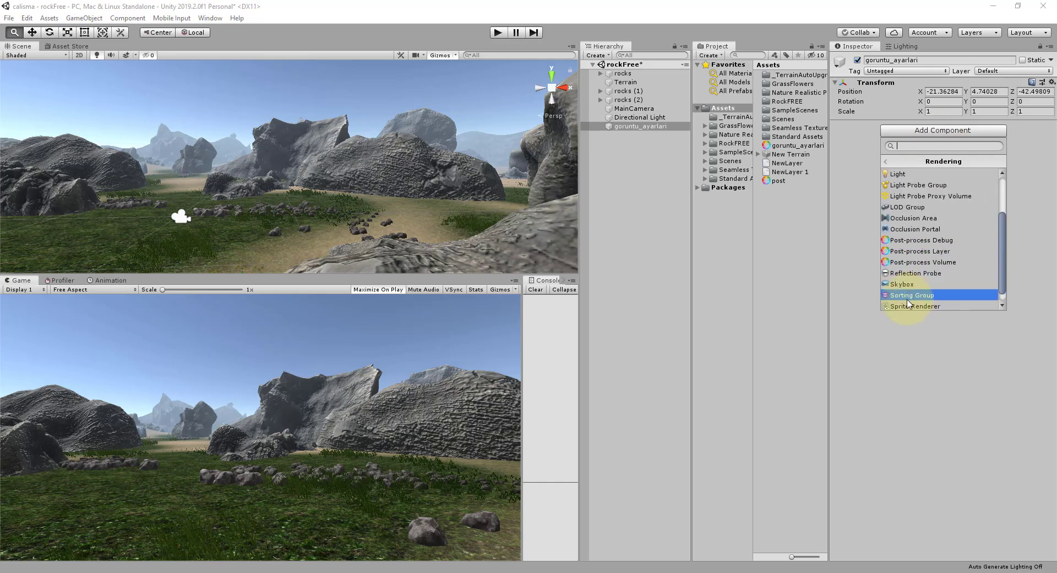
left_click(954, 266)
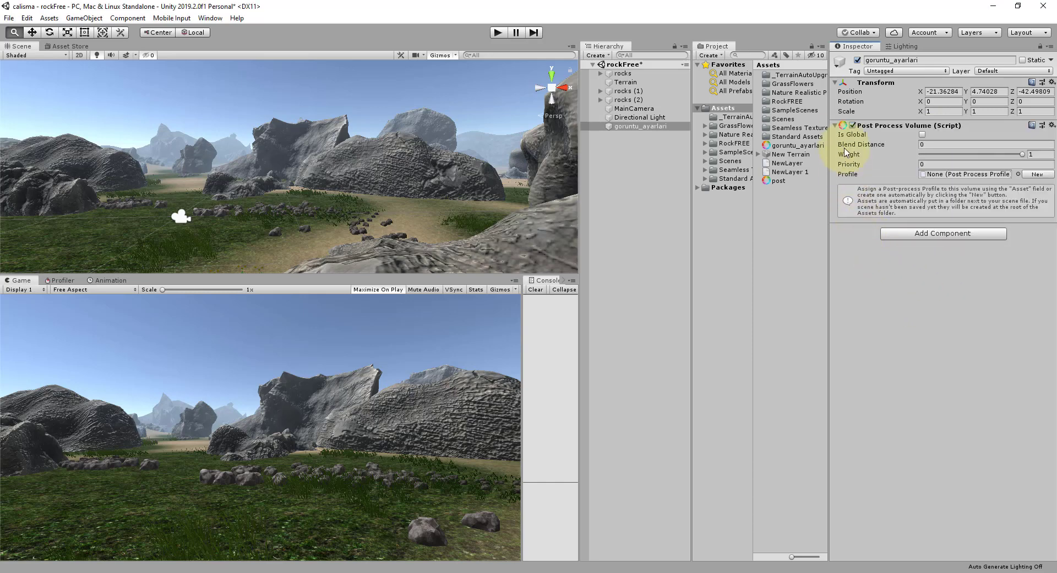
left_click(923, 134)
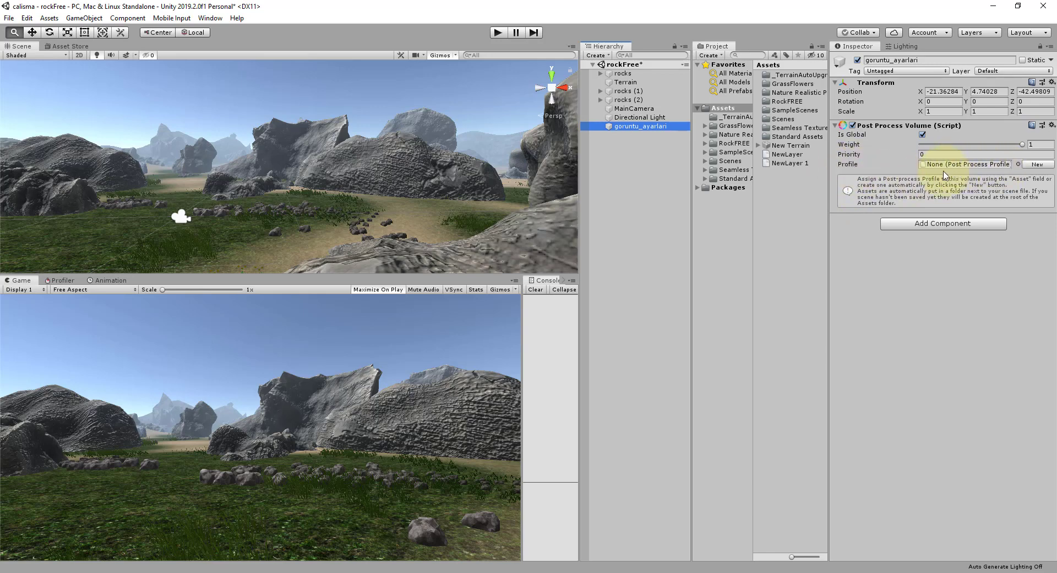
- Create a goruntu_ayarlari post-processing profile and drag it into the volume's Profile field
left_click(716, 55)
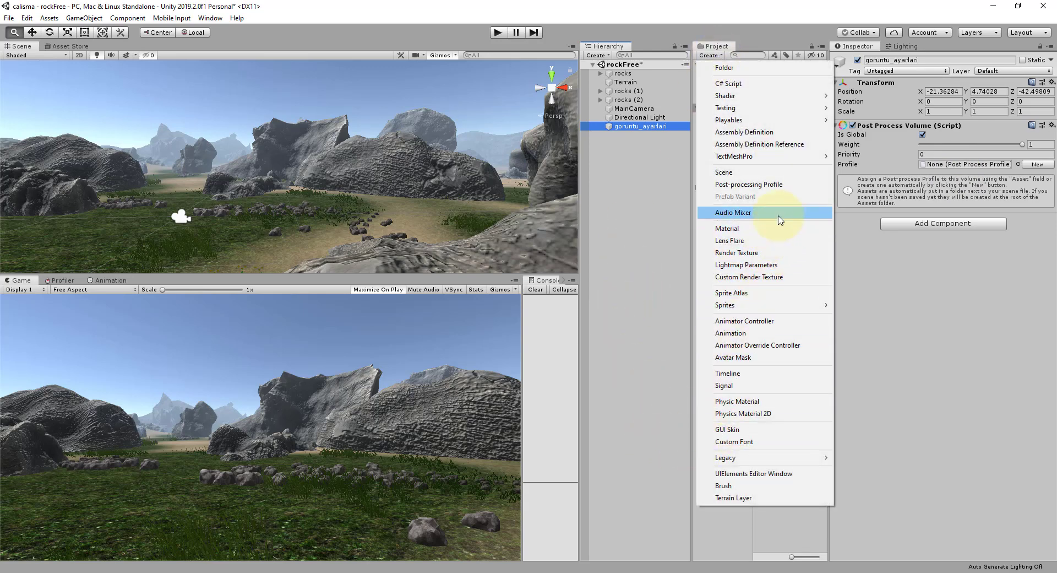
left_click(781, 185)
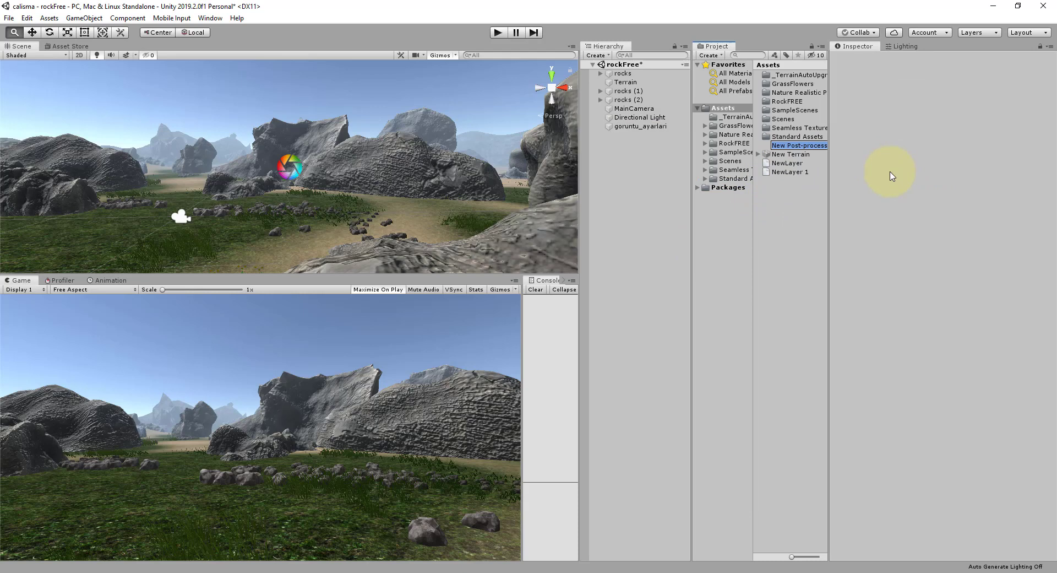
type("goruntu_ayarlari")
key("Return")
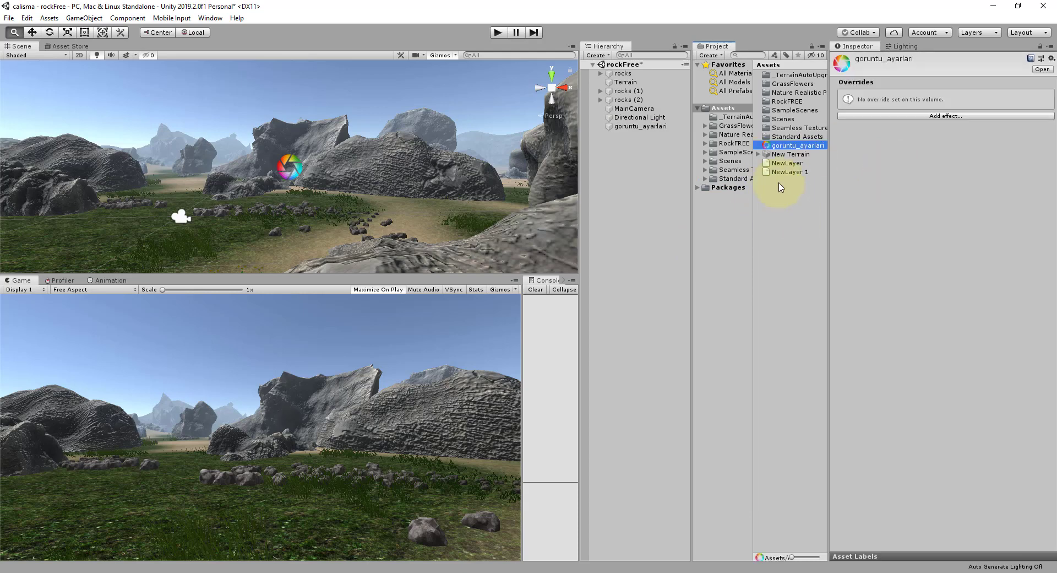
left_click(644, 126)
left_click_drag(782, 147, 958, 165)
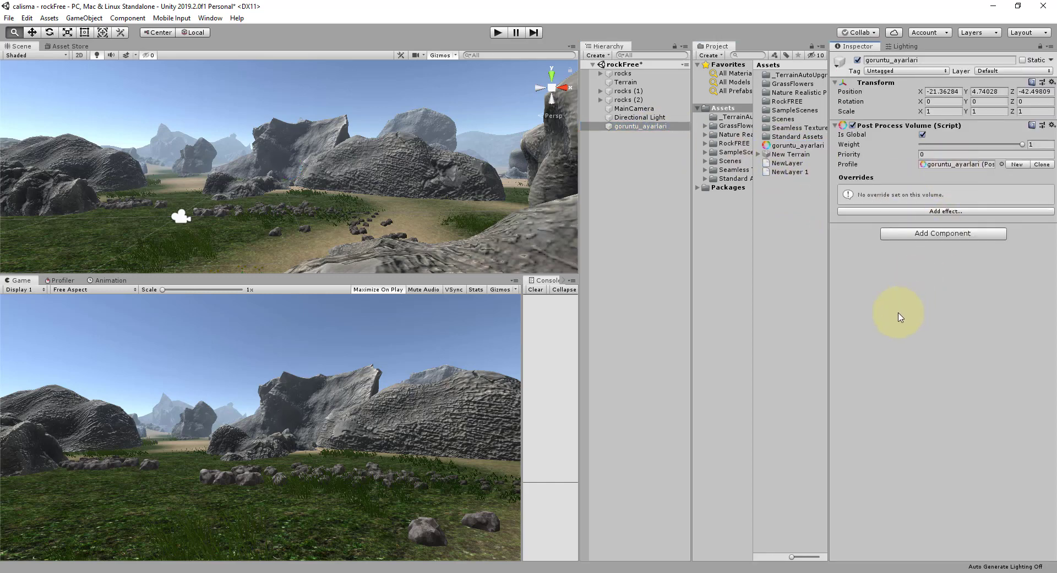
- Add a Post-process Layer component to the MainCamera
left_click(633, 110)
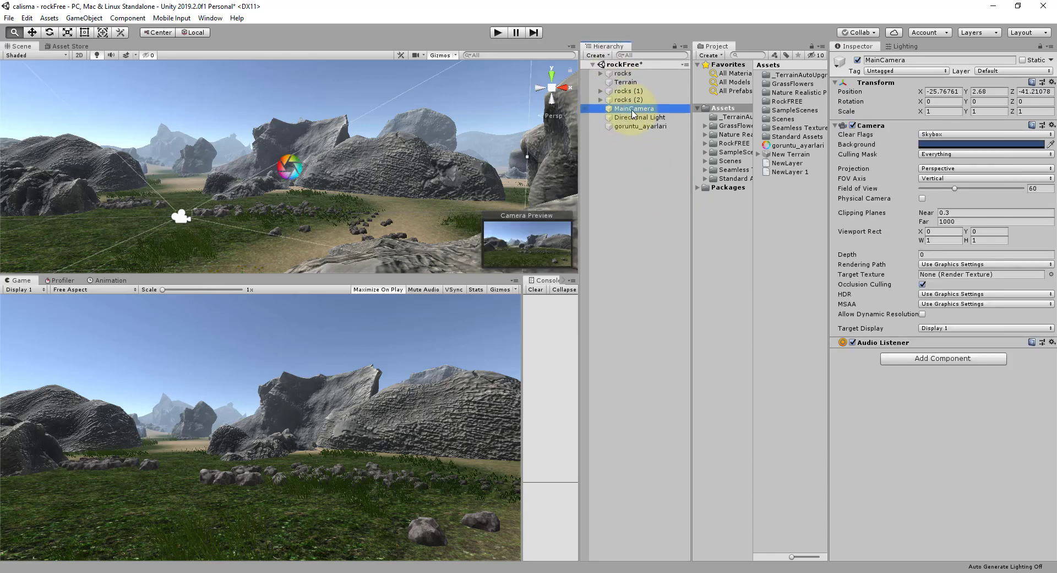
left_click(967, 358)
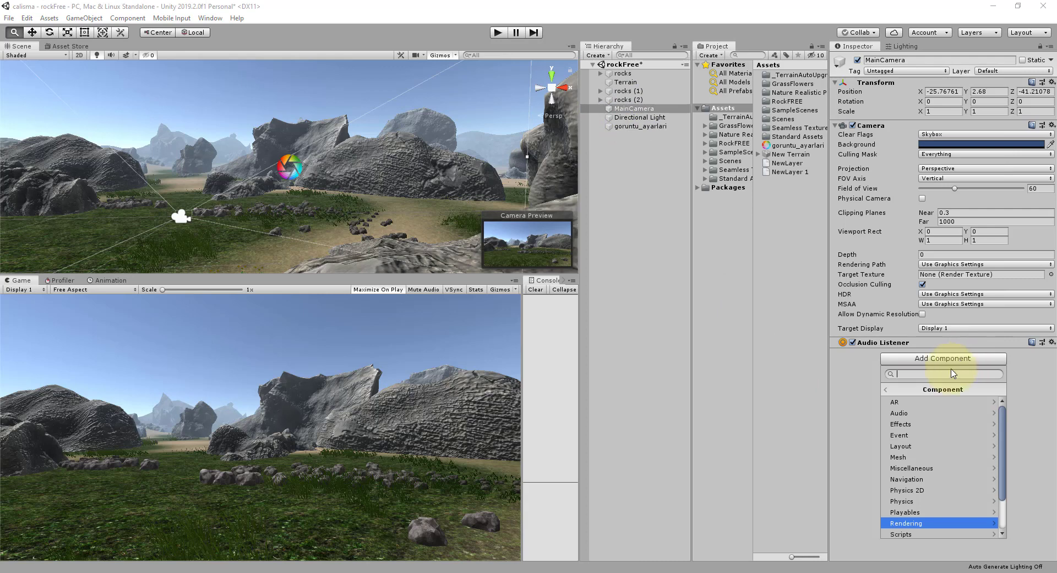
left_click(936, 525)
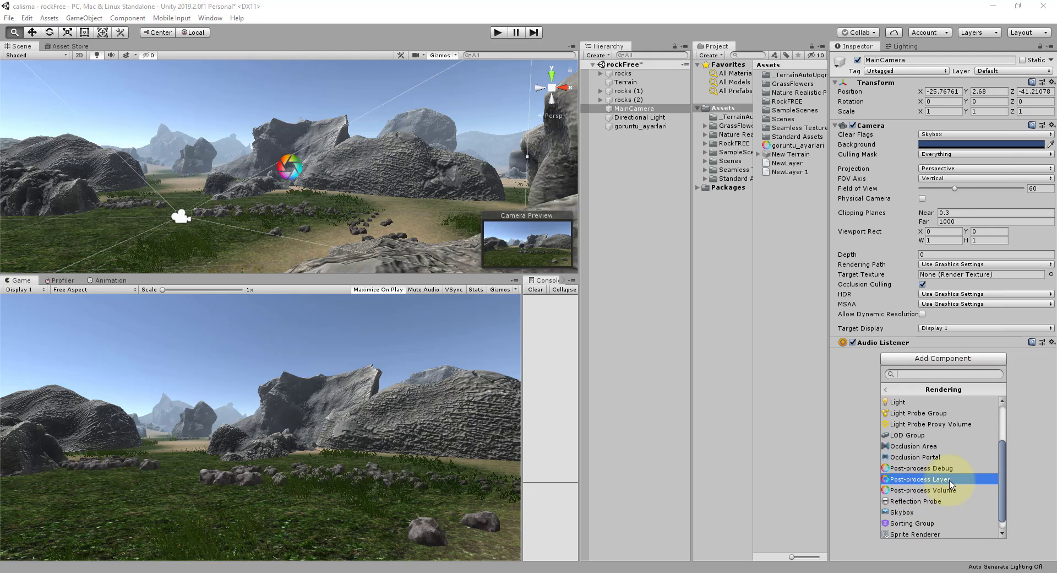
left_click(949, 479)
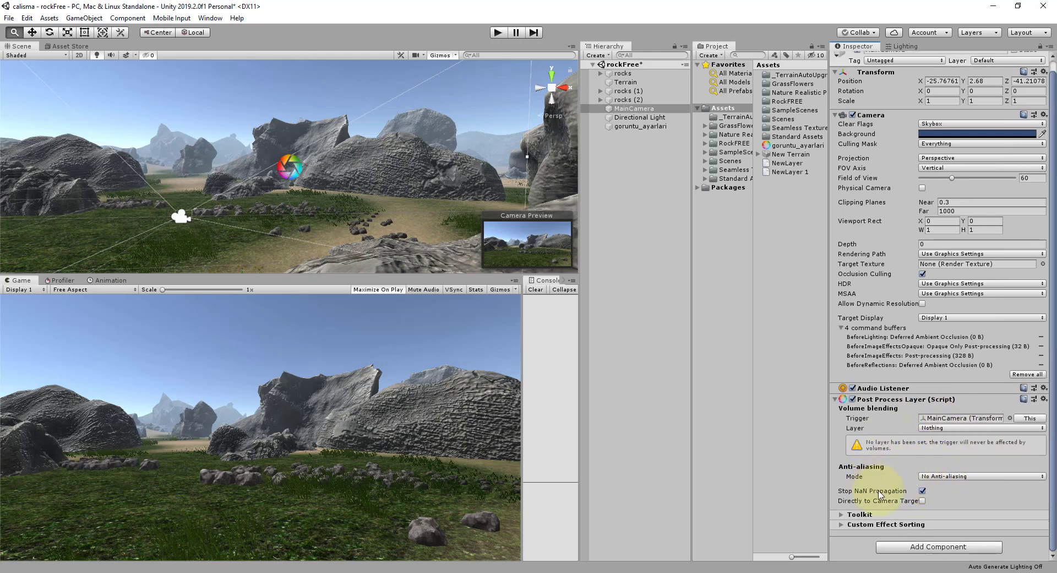
- Leave the Post Process Layer's volume Layer set to Nothing
left_click(851, 438)
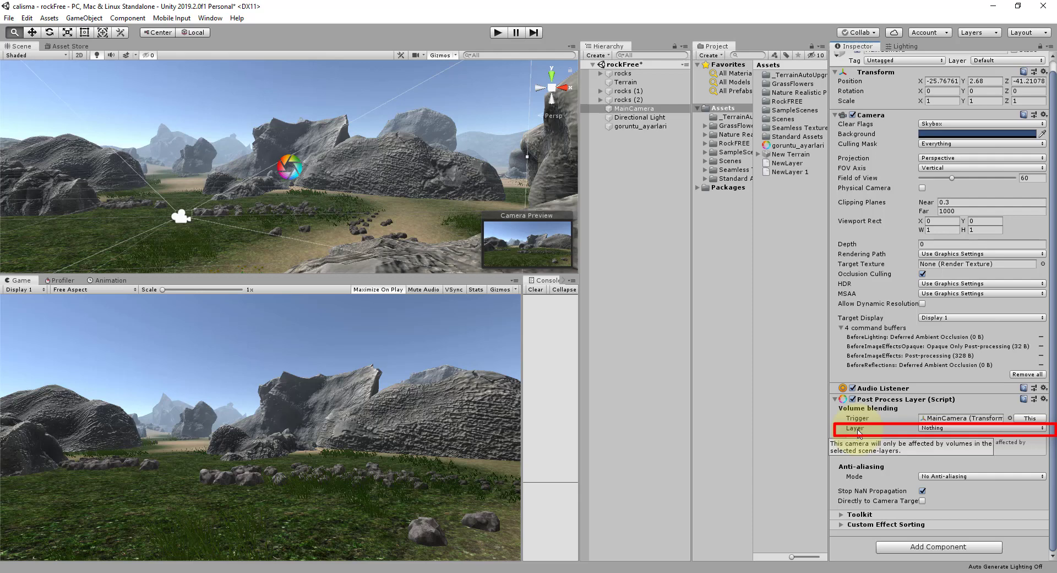
scroll(860, 427, "up", 1)
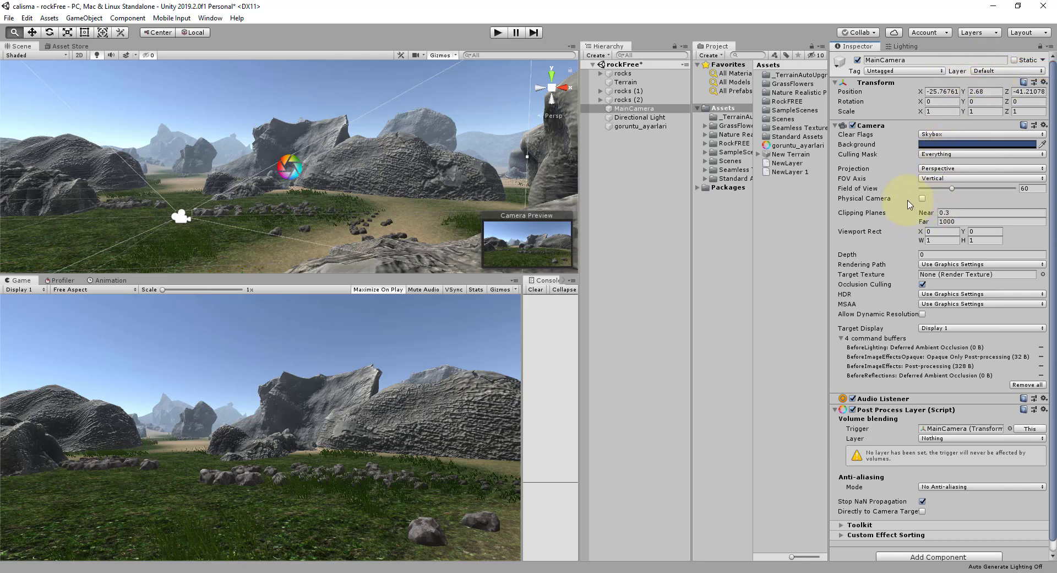
scroll(910, 204, "down", 2)
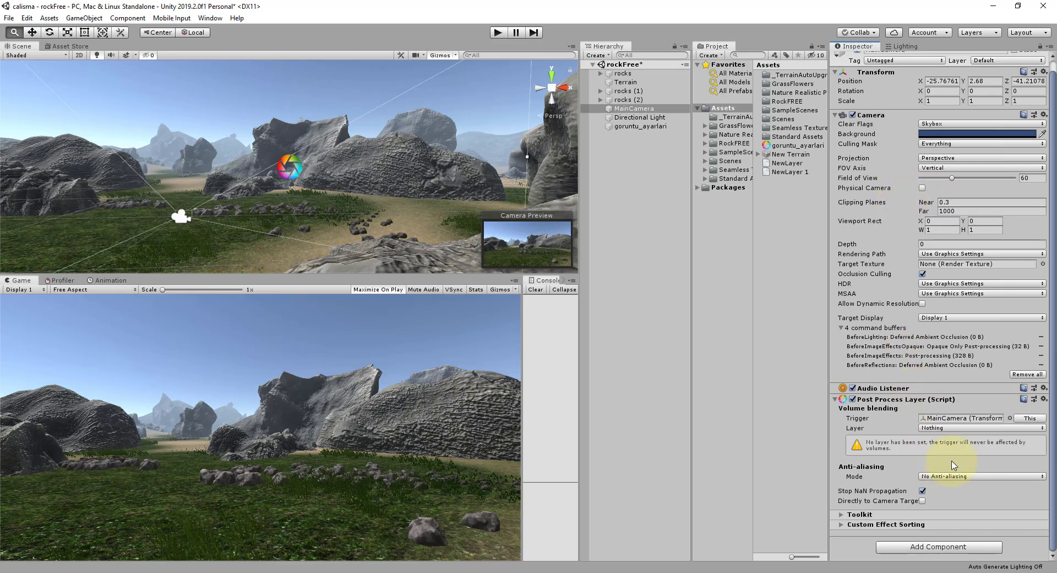
left_click(934, 428)
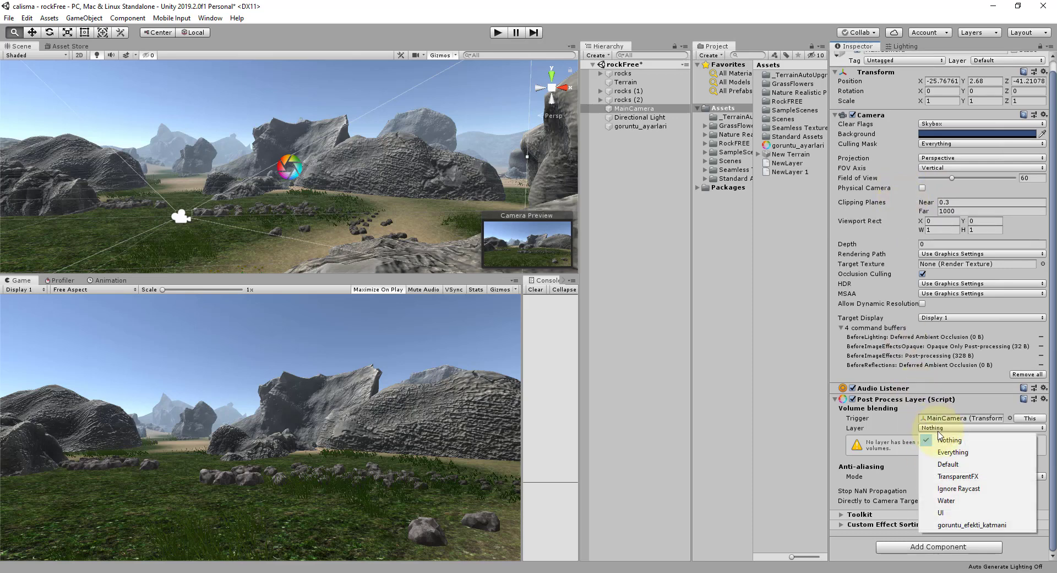
left_click(805, 417)
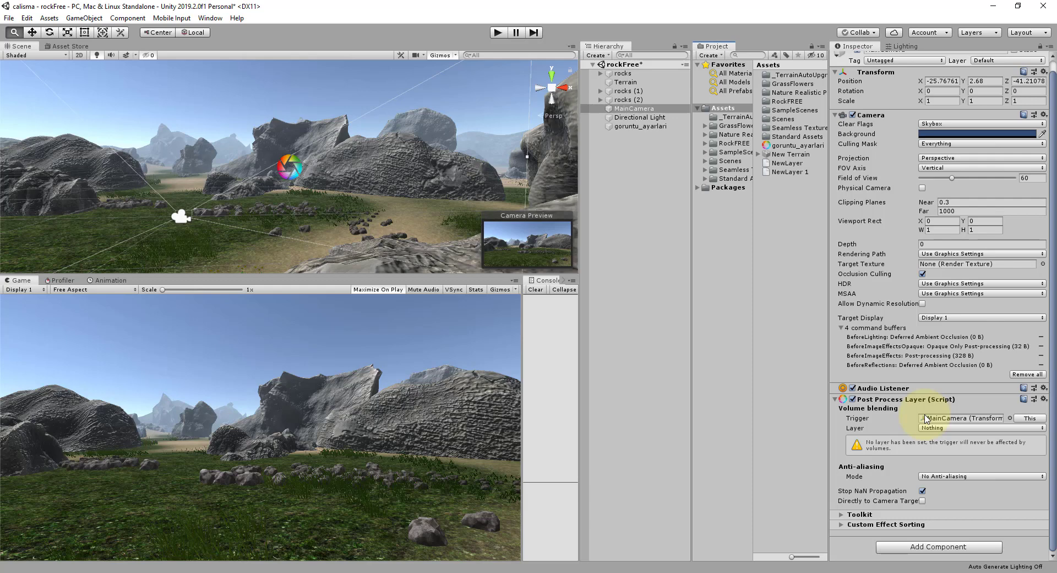
- Create a new User Layer 8 named goruntu_efekti_katmani
left_click(639, 126)
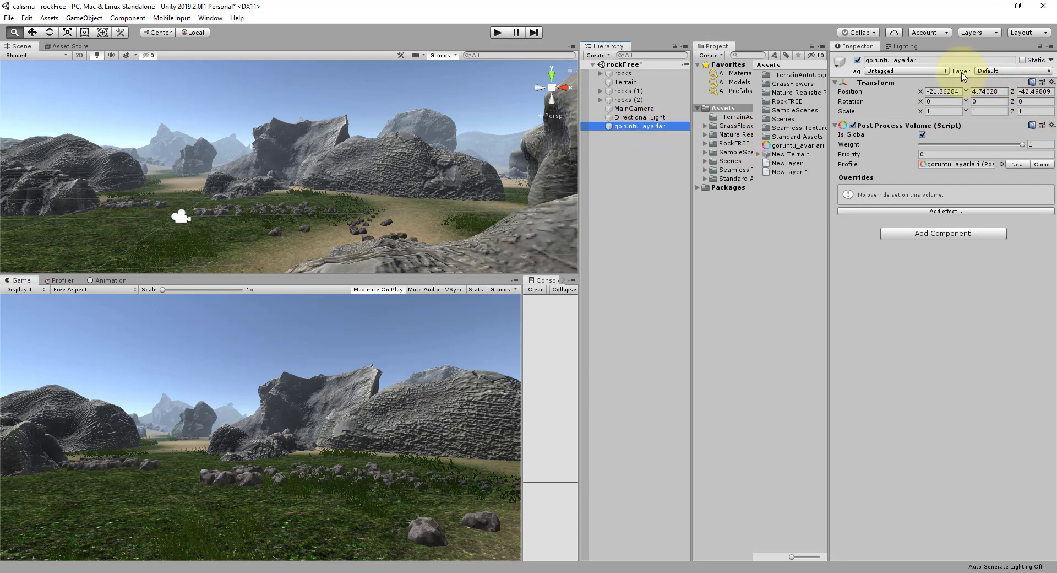
left_click(991, 72)
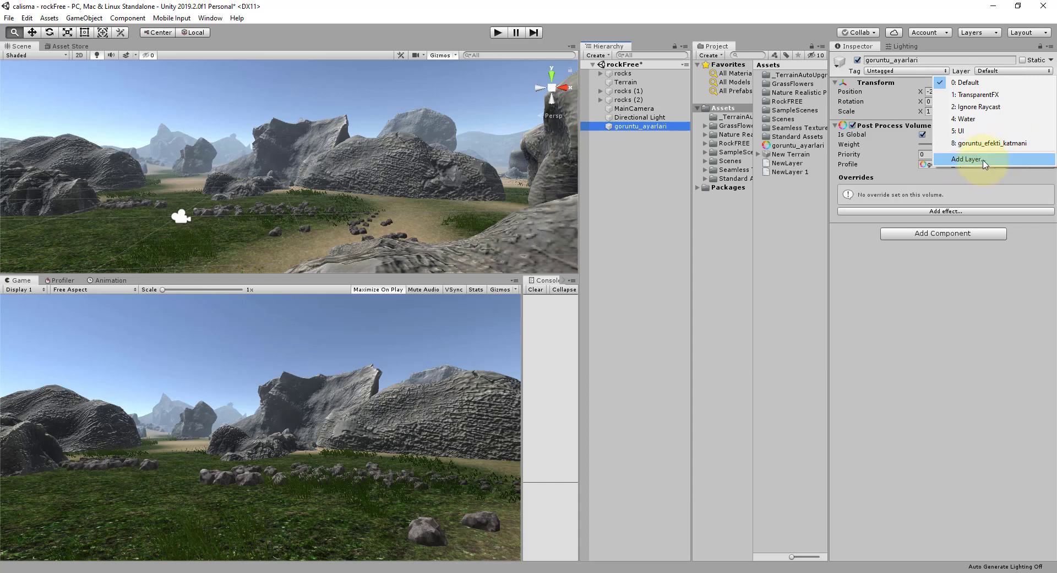
left_click(983, 163)
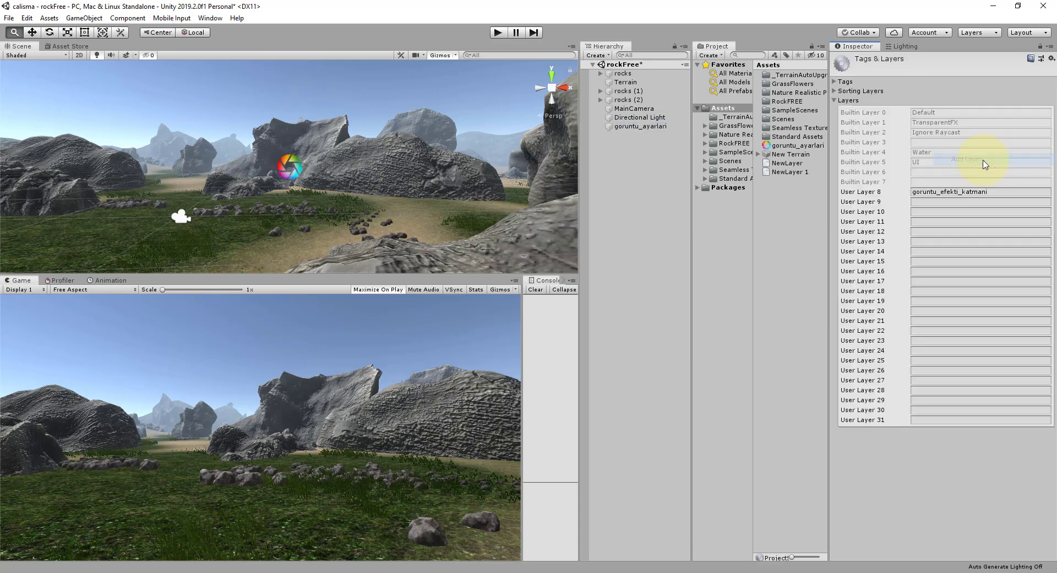
left_click(933, 191)
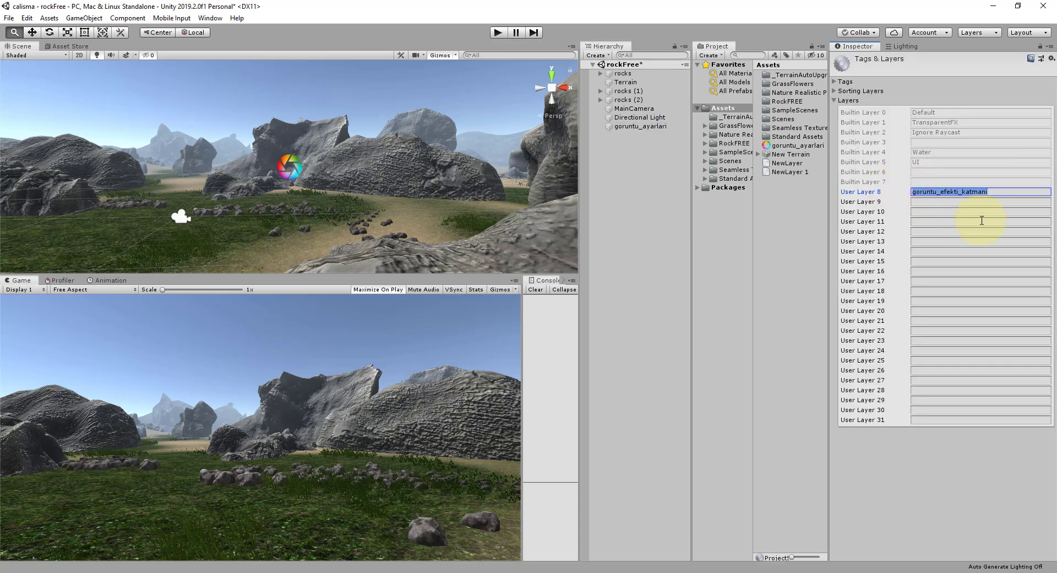
type("go")
left_click(791, 234)
- Put goruntu_ayarlari on the goruntu_efekti_katmani layer, then select MainCamera
left_click(639, 127)
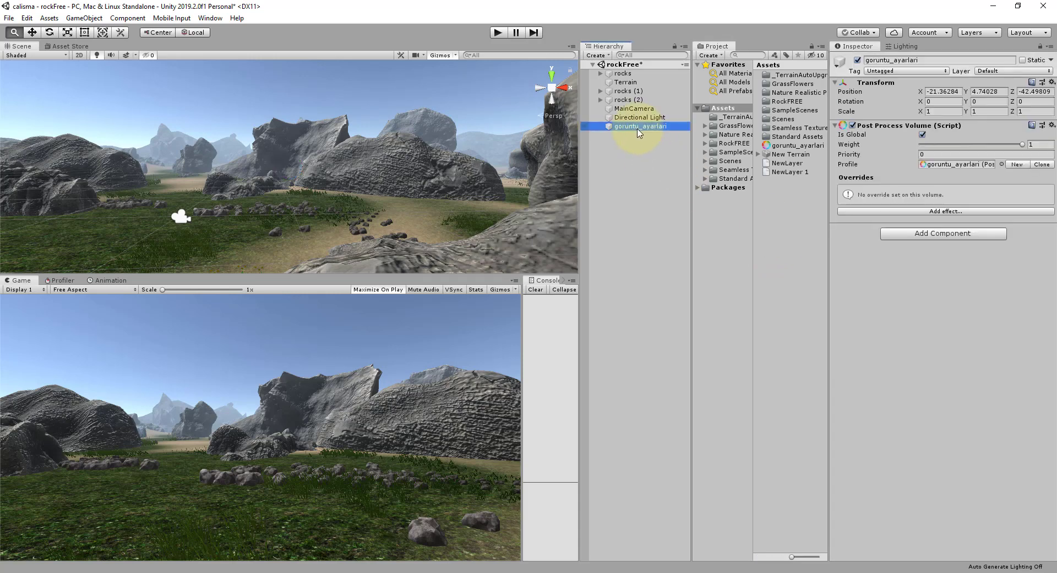
left_click(1002, 71)
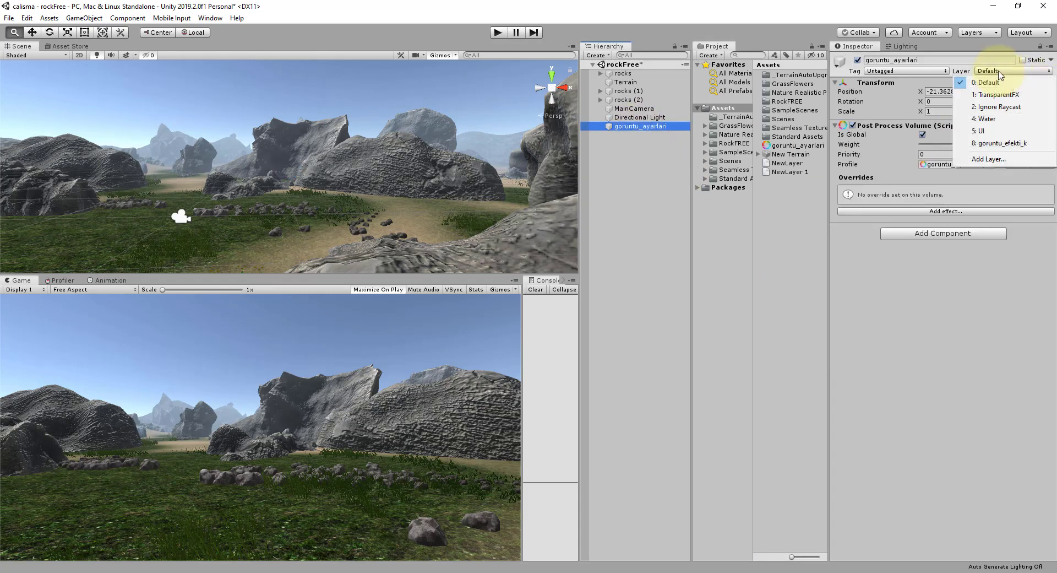
left_click(1021, 145)
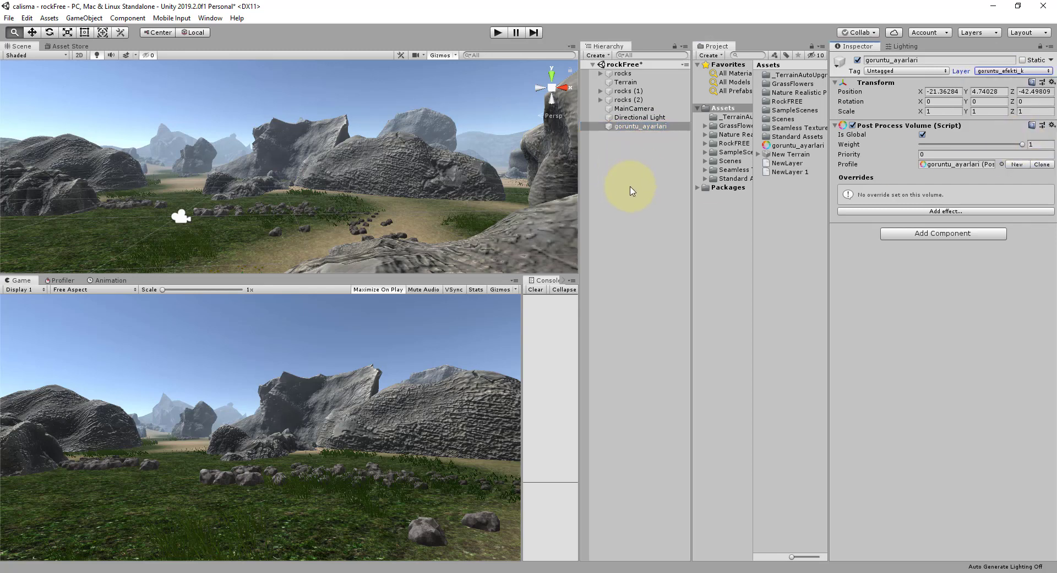
left_click(633, 109)
scroll(908, 358, "down", 1)
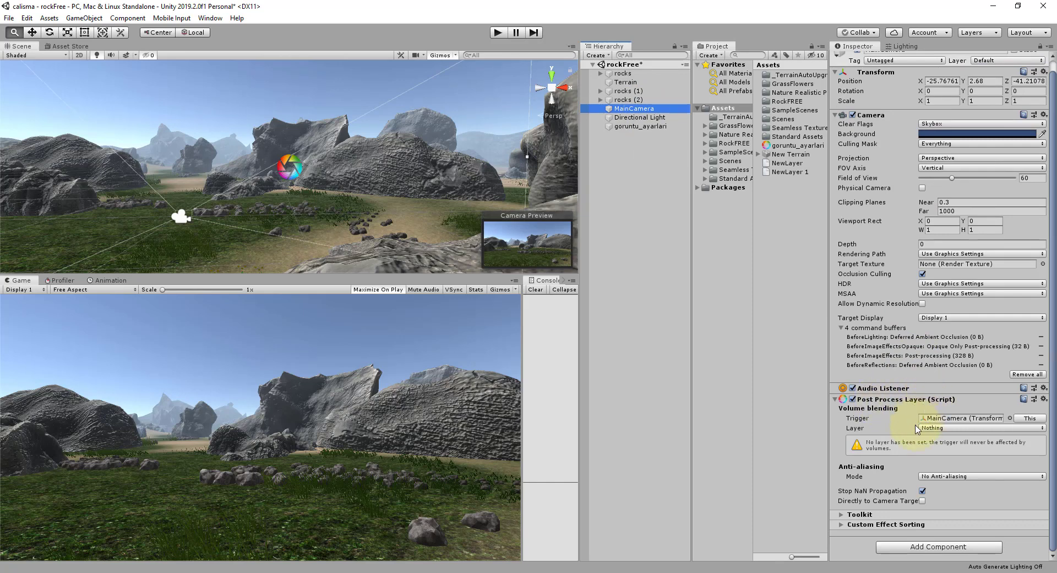
- Set the camera's Post Process Layer to goruntu_efekti_katmani with SMAA anti-aliasing
left_click(946, 428)
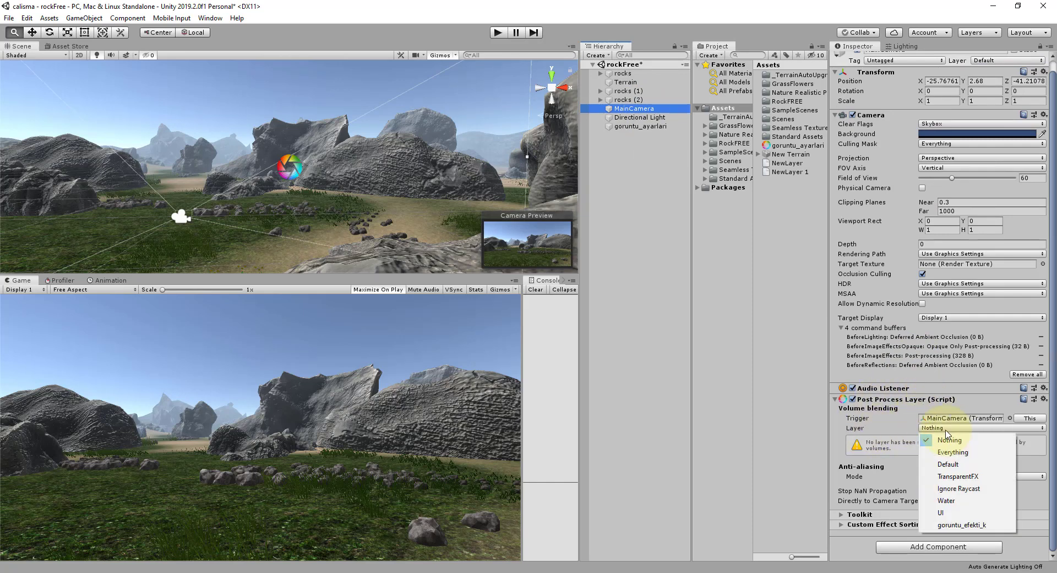
left_click(983, 527)
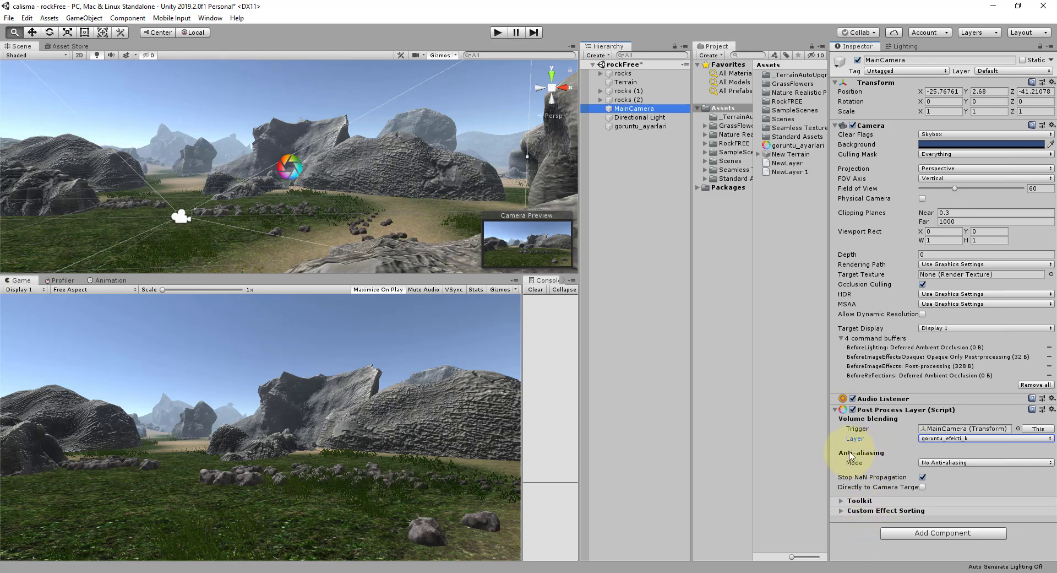
left_click(946, 465)
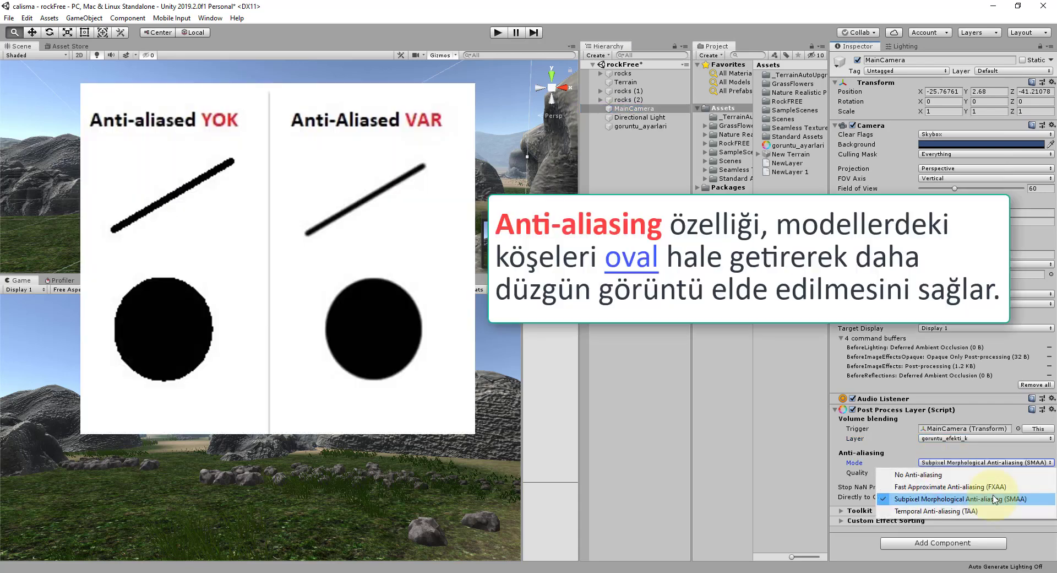
left_click(1018, 500)
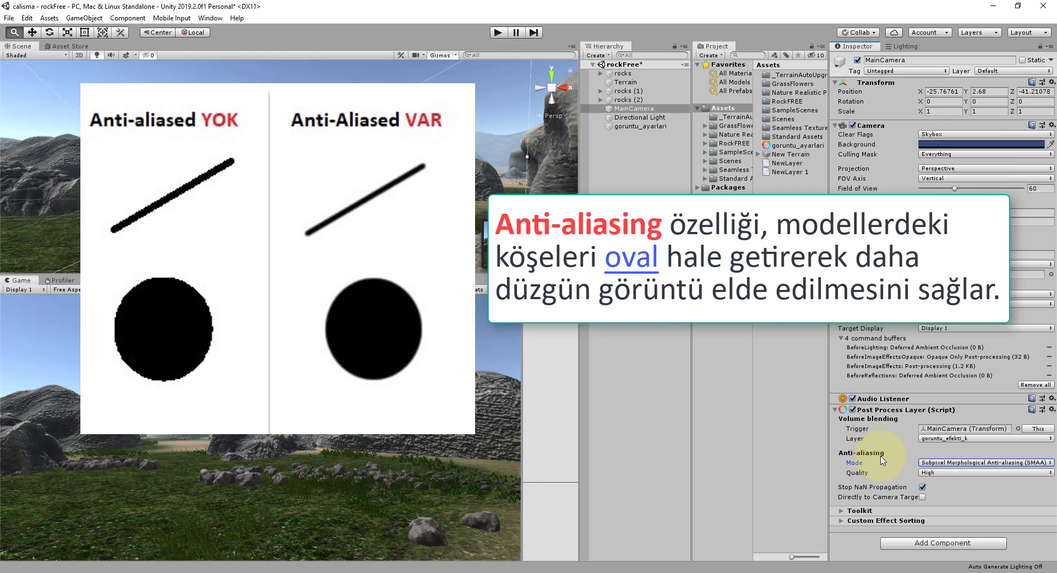
left_click(936, 463)
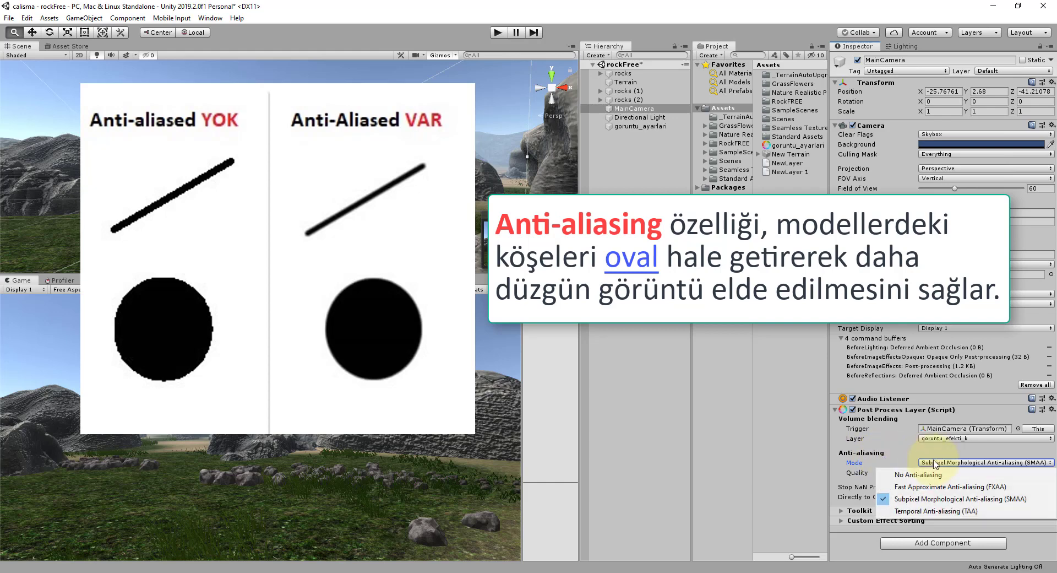
left_click(1019, 499)
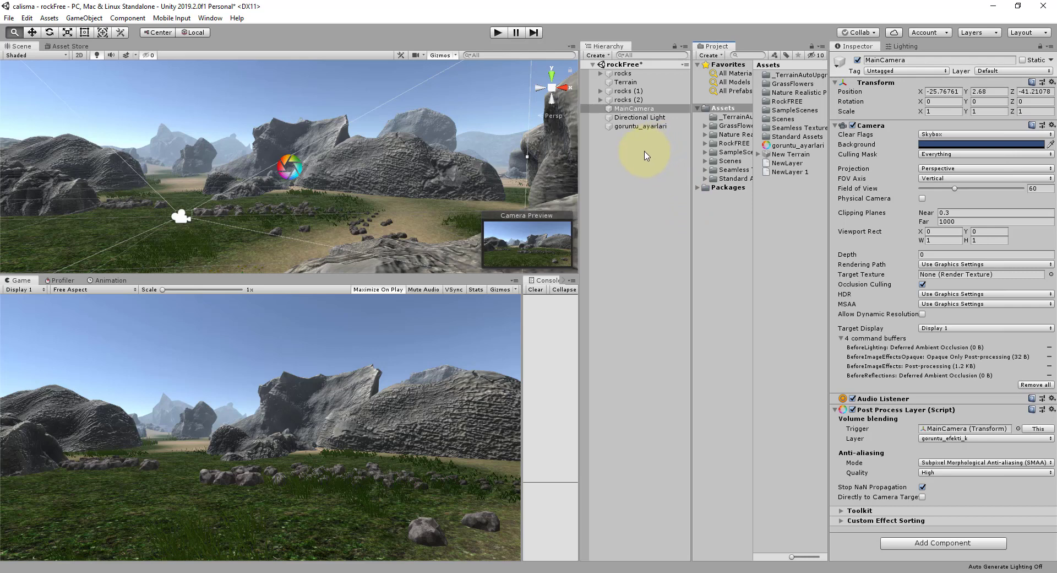
- Disable Fog in the scene's Lighting settings
left_click(635, 119)
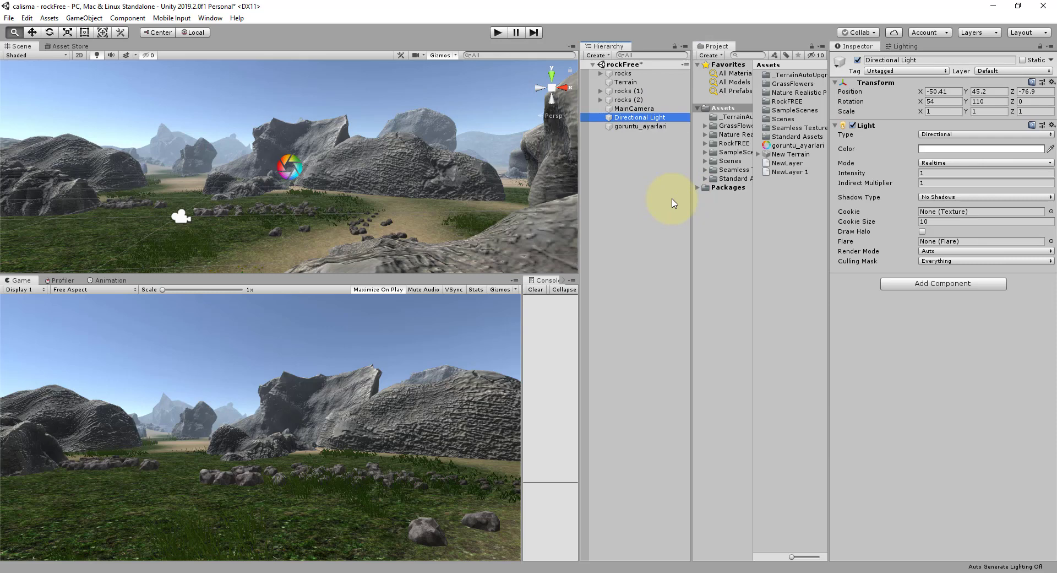
left_click(901, 47)
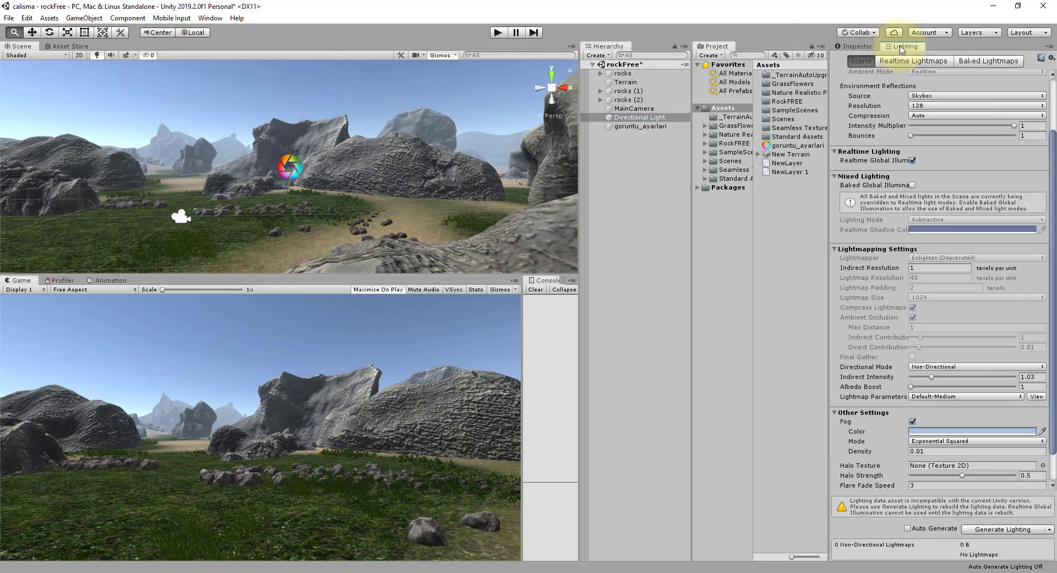
scroll(916, 440, "up", 3)
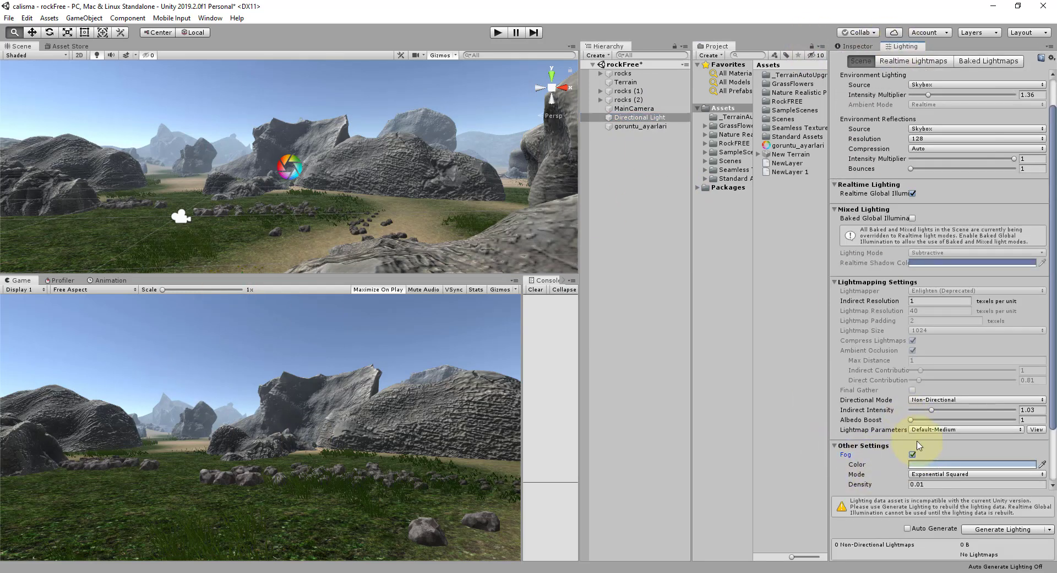
left_click(912, 454)
left_click(695, 296)
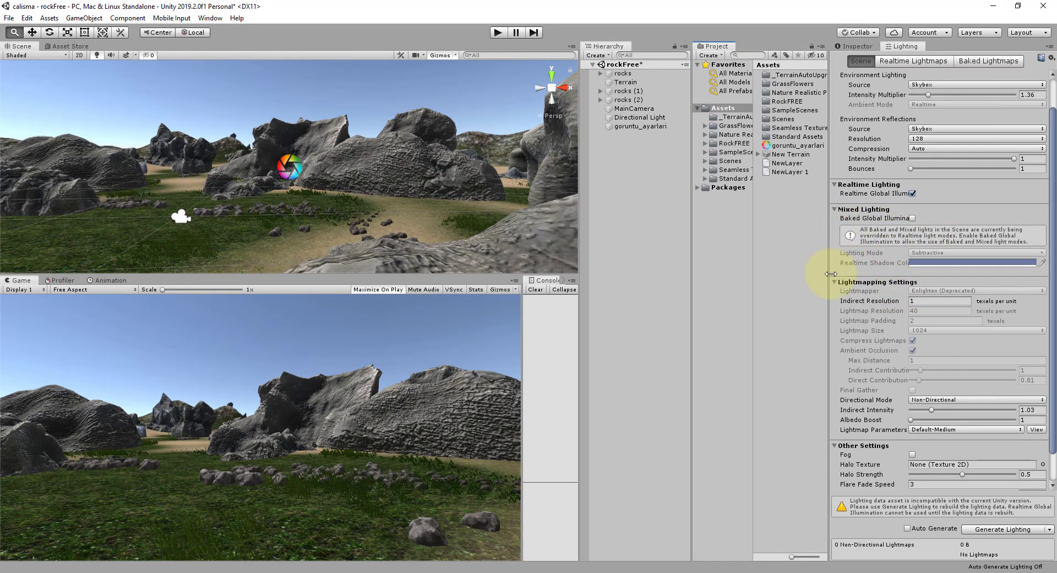
- Open the Lighting Settings window via Window > Rendering
scroll(851, 282, "up", 1)
scroll(851, 282, "up", 1)
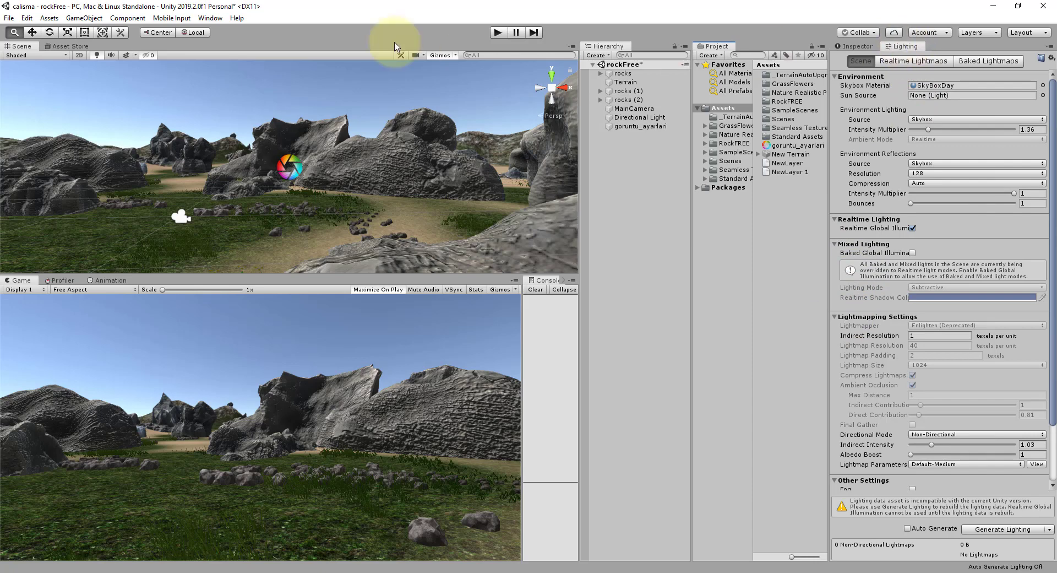
left_click(210, 18)
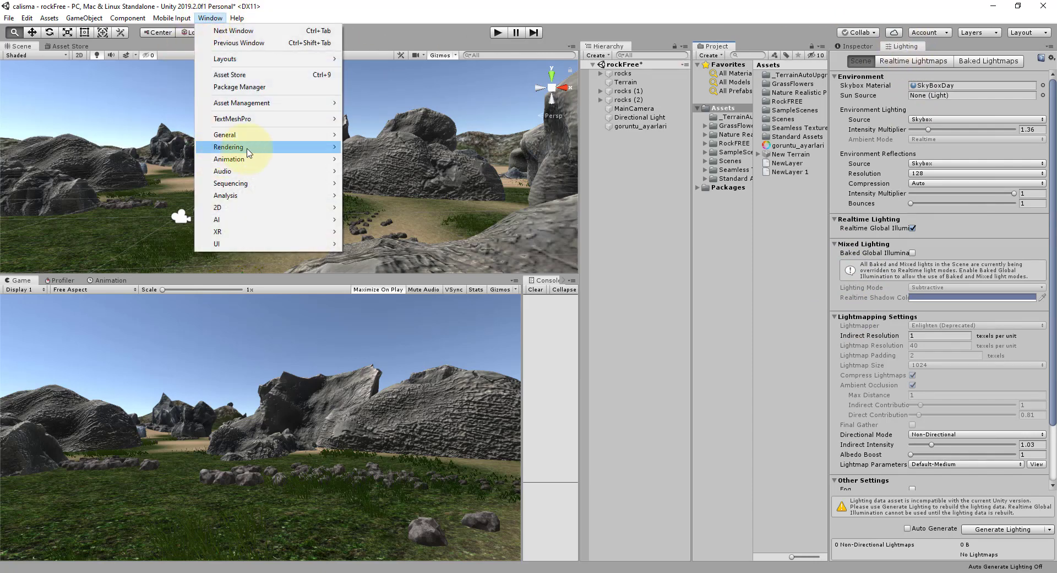
mouse_move(267, 146)
left_click(406, 150)
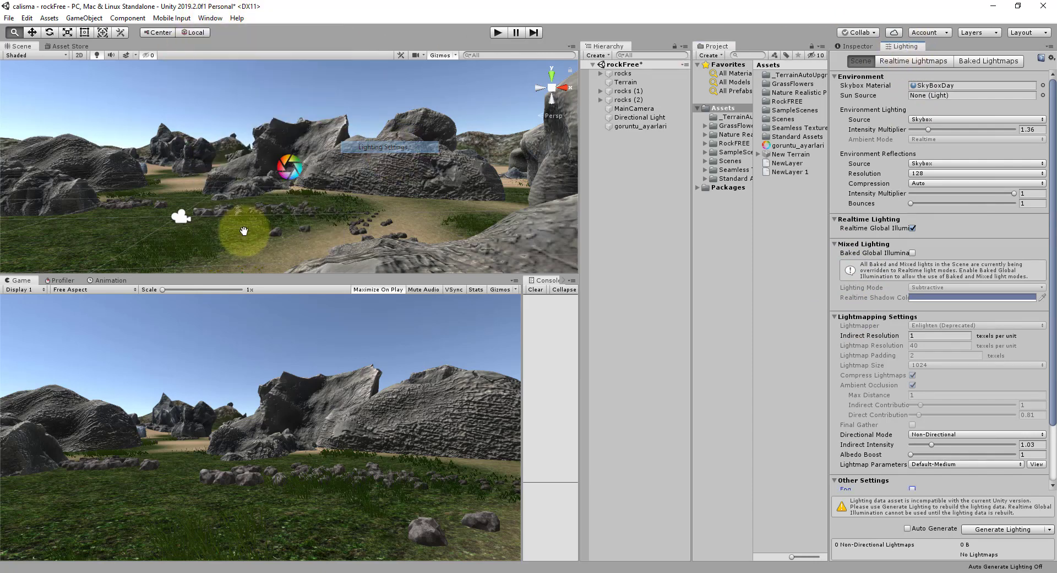
scroll(929, 243, "down", 3)
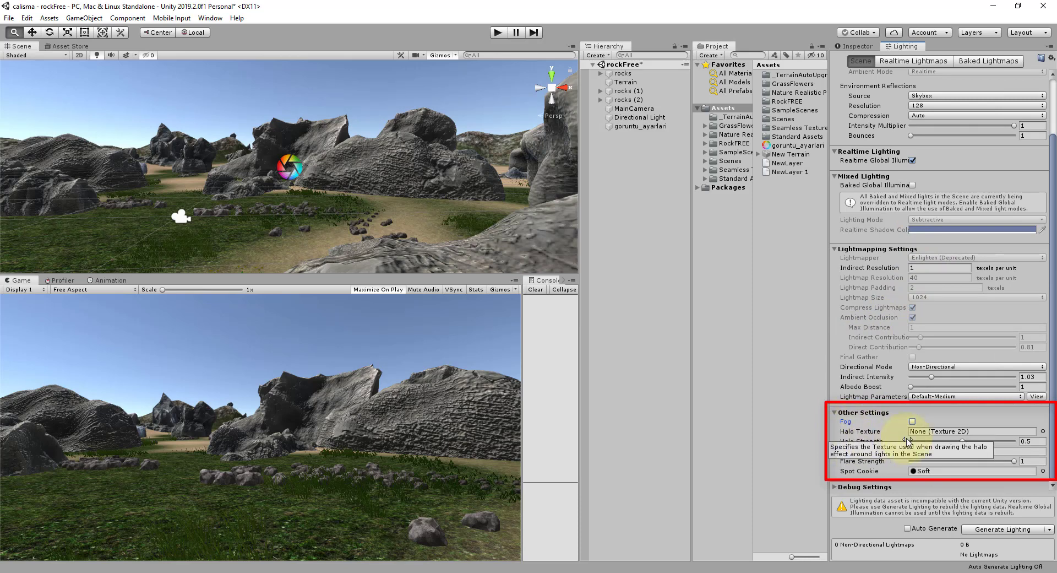
left_click(912, 422)
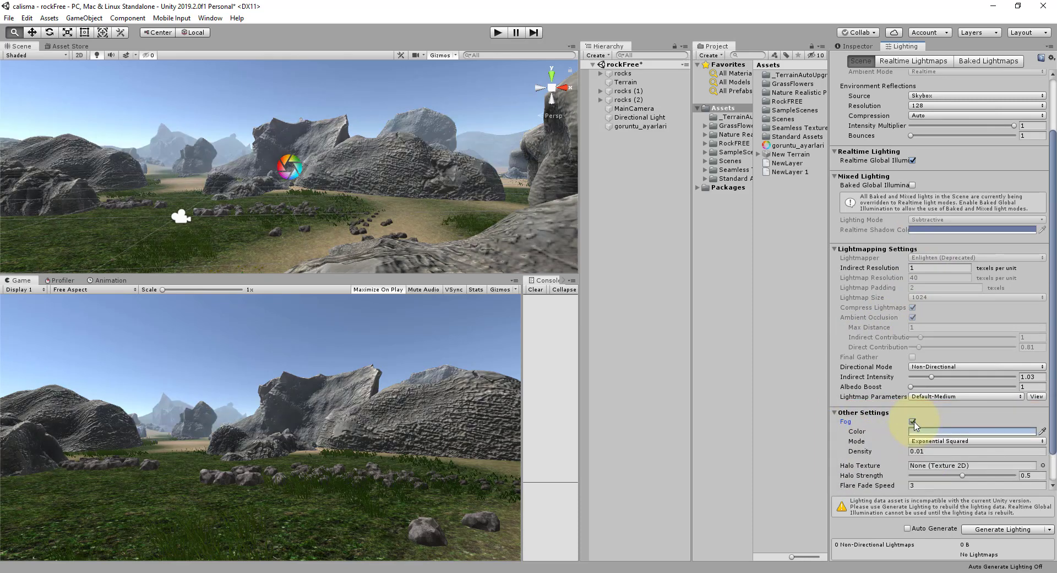
scroll(859, 407, "down", 3)
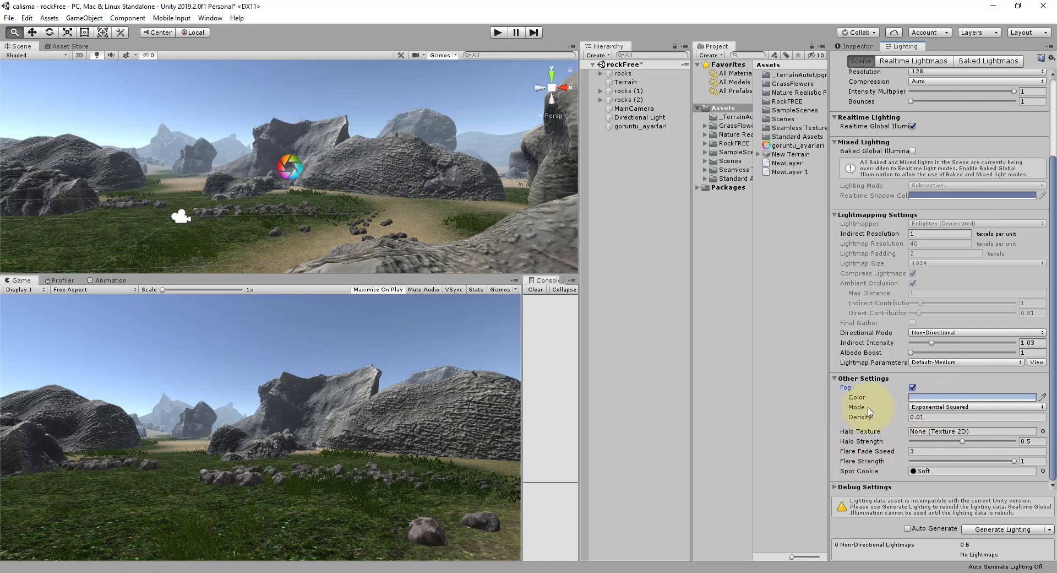
left_click(926, 409)
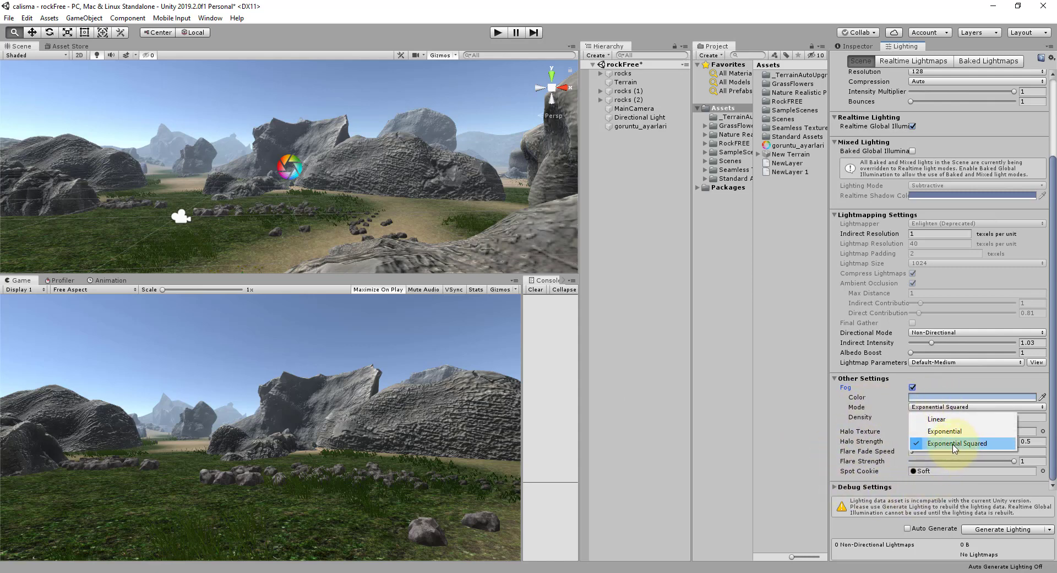
left_click(851, 436)
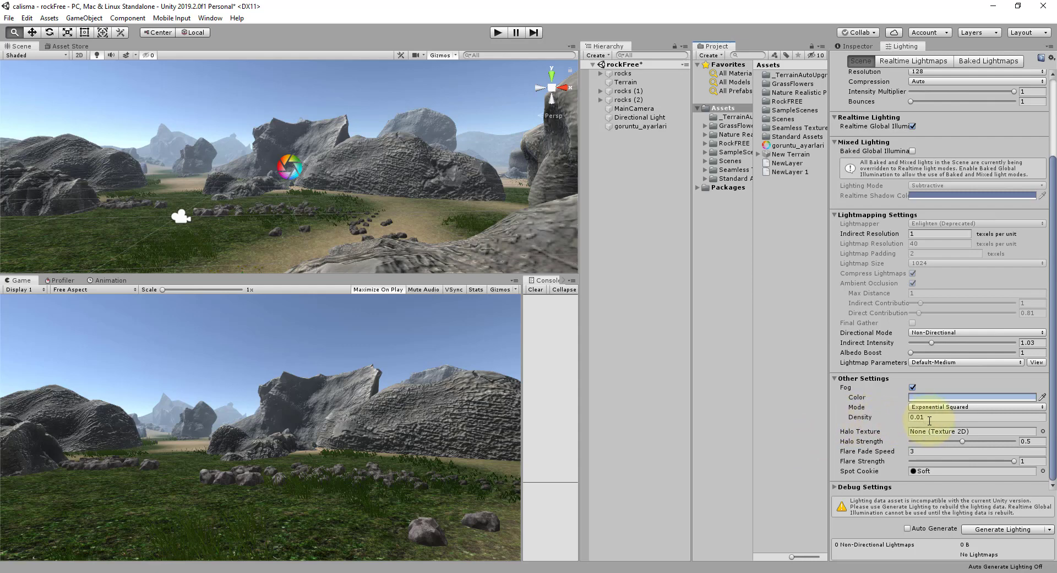
left_click_drag(905, 421, 908, 421)
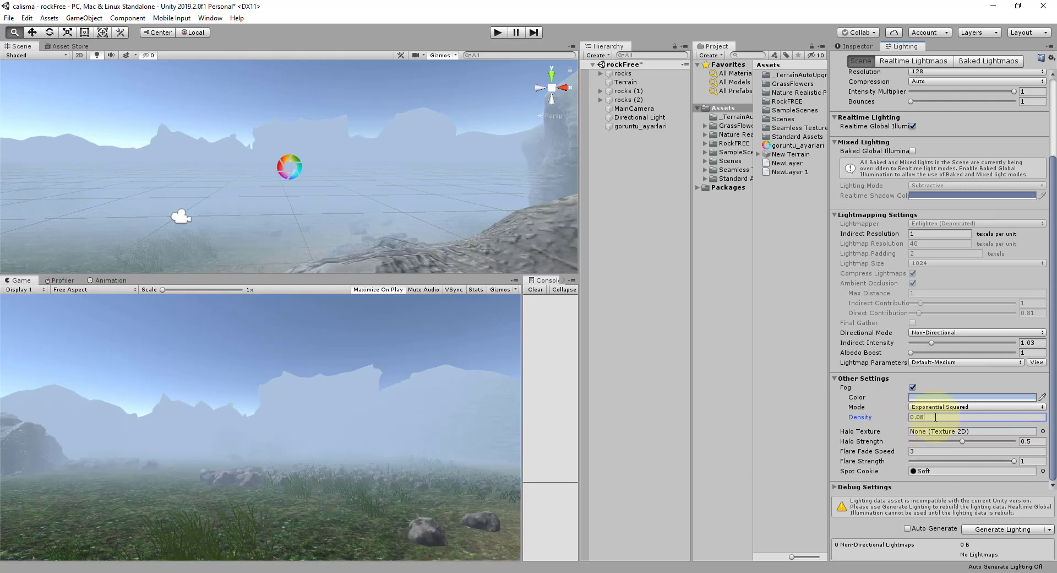
key("BackSpace")
type("1")
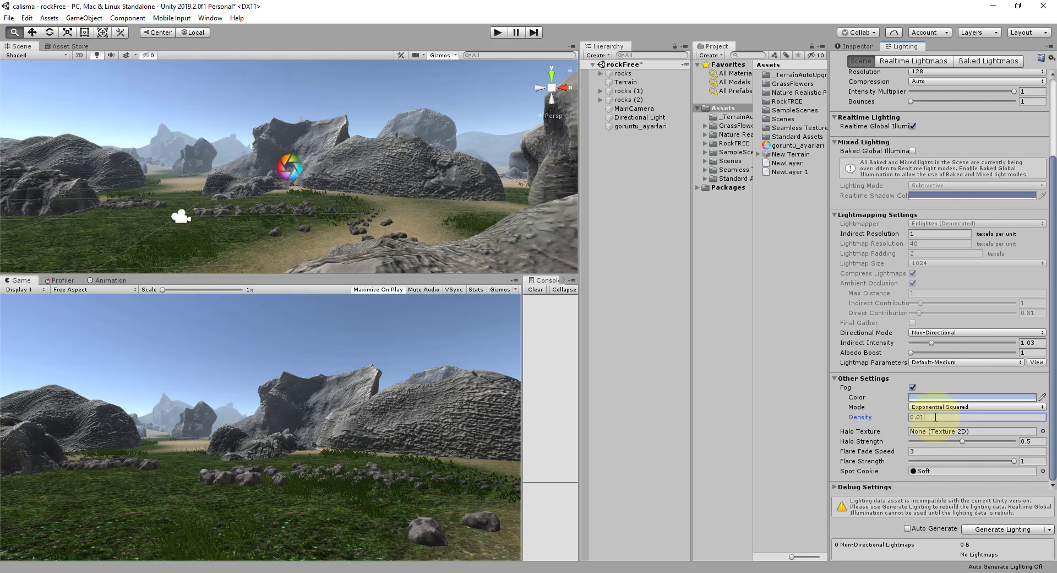
left_click(726, 258)
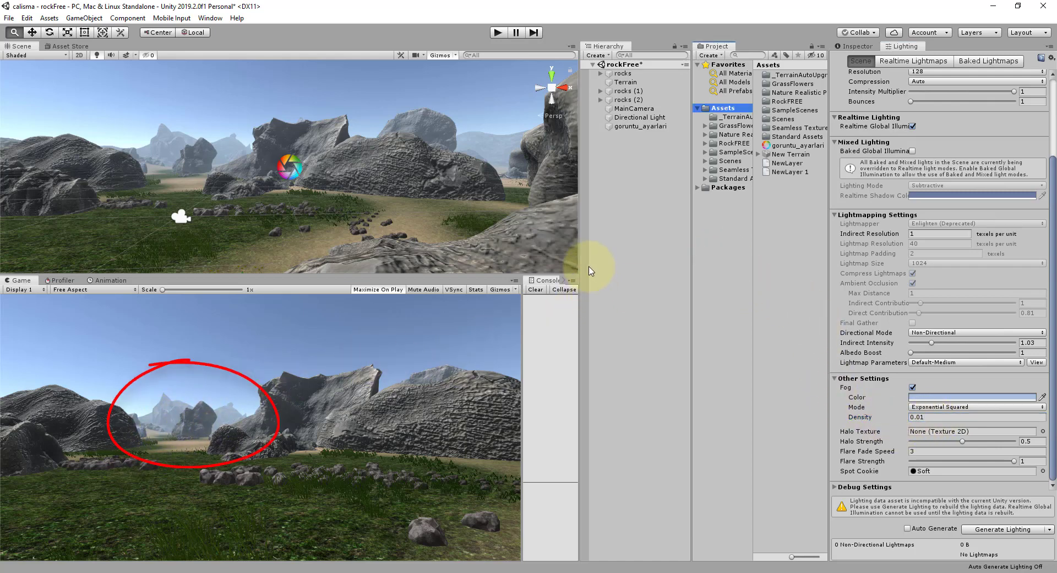
- Change the Directional Light colour to F6F5EB, then select goruntu_ayarlari
left_click(639, 117)
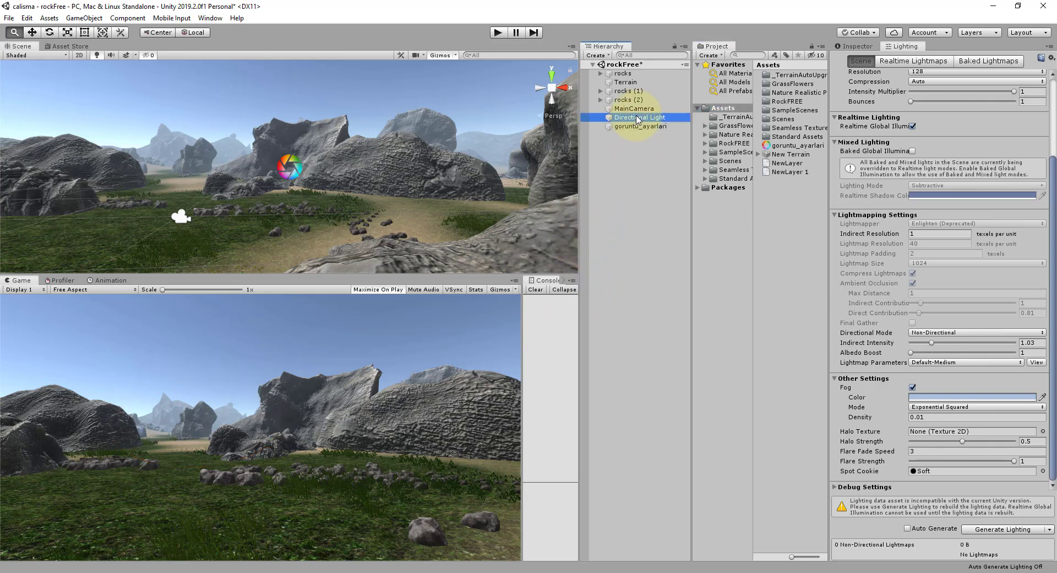
left_click(857, 47)
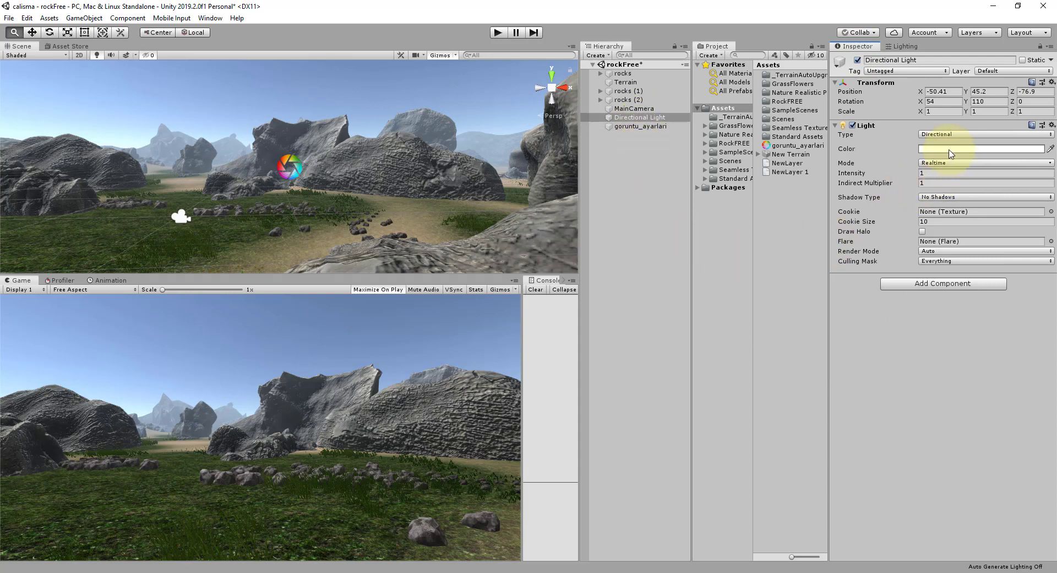
left_click(950, 151)
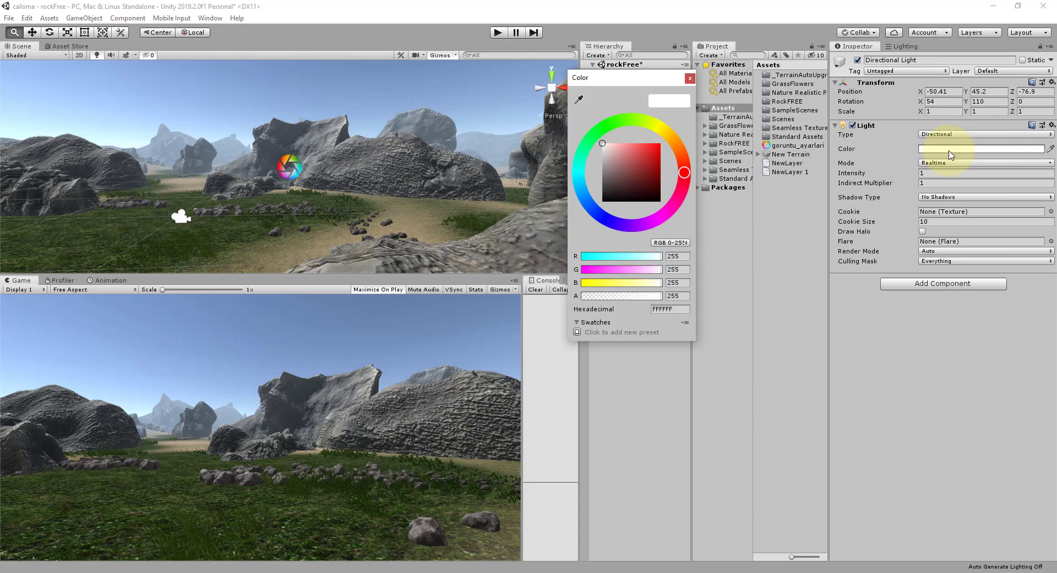
left_click(661, 130)
mouse_move(628, 162)
left_mouse_down()
mouse_move(621, 146)
mouse_move(570, 140)
mouse_move(606, 148)
left_mouse_up()
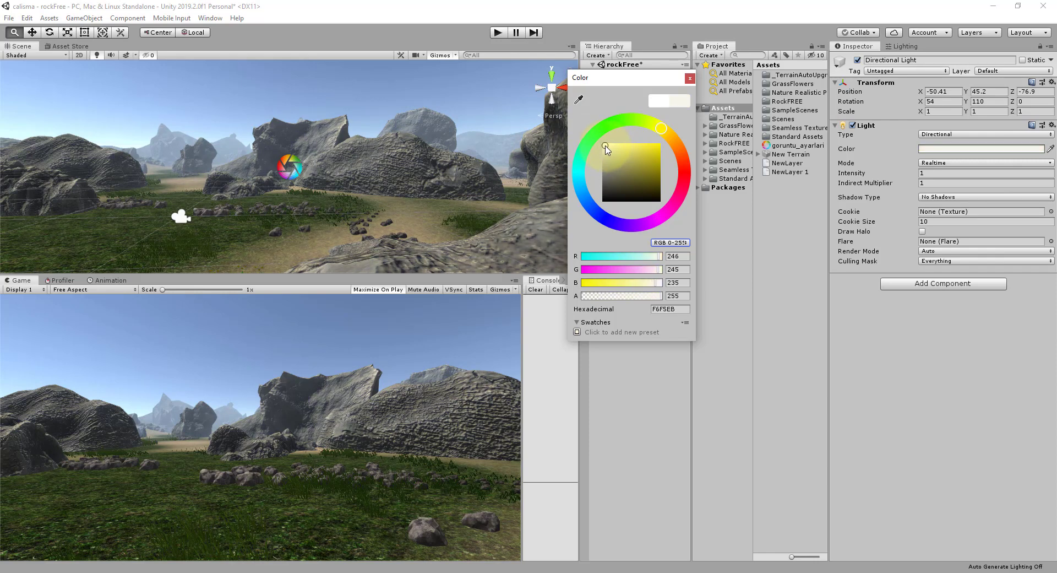
left_click(477, 219)
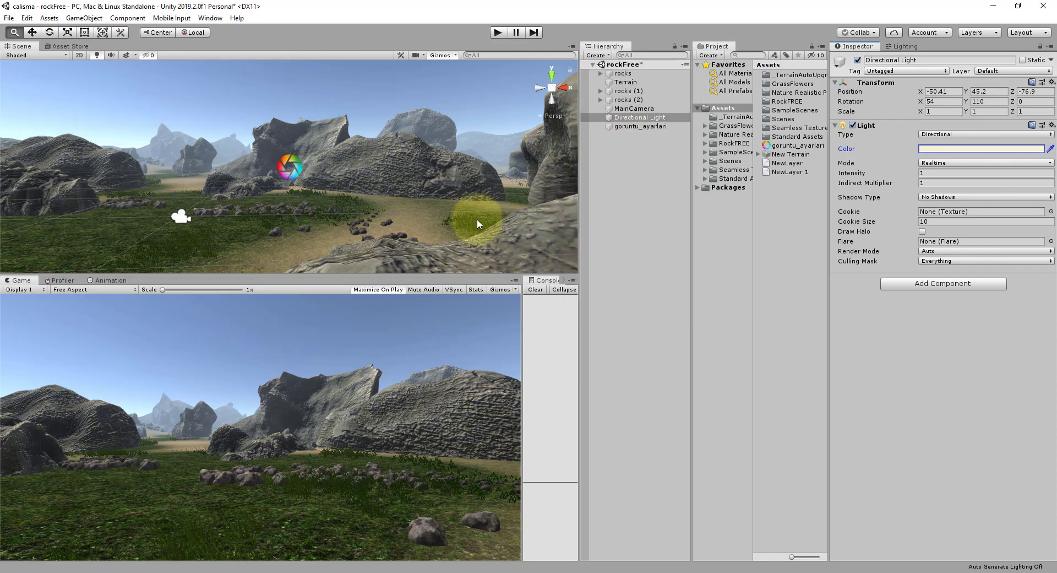
left_click(609, 220)
left_click(638, 127)
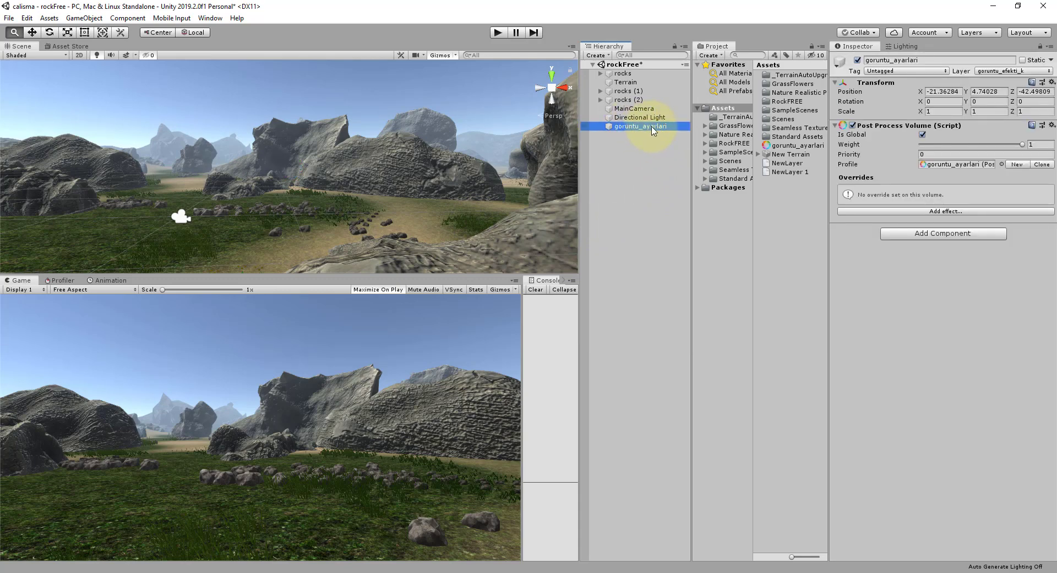
- Add a Unity Bloom effect to the post-process volume
left_click(939, 214)
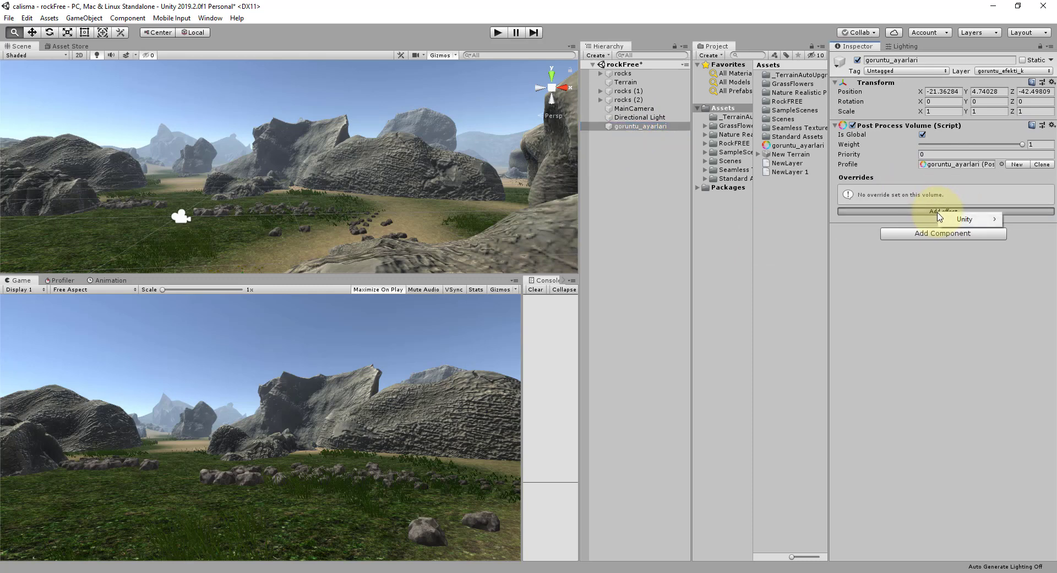
mouse_move(952, 219)
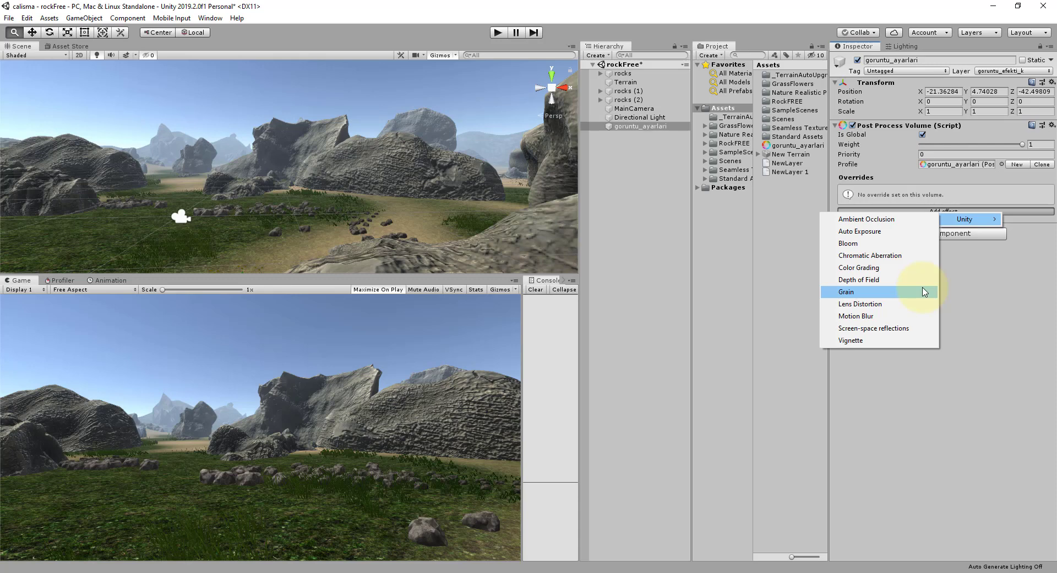
left_click(851, 247)
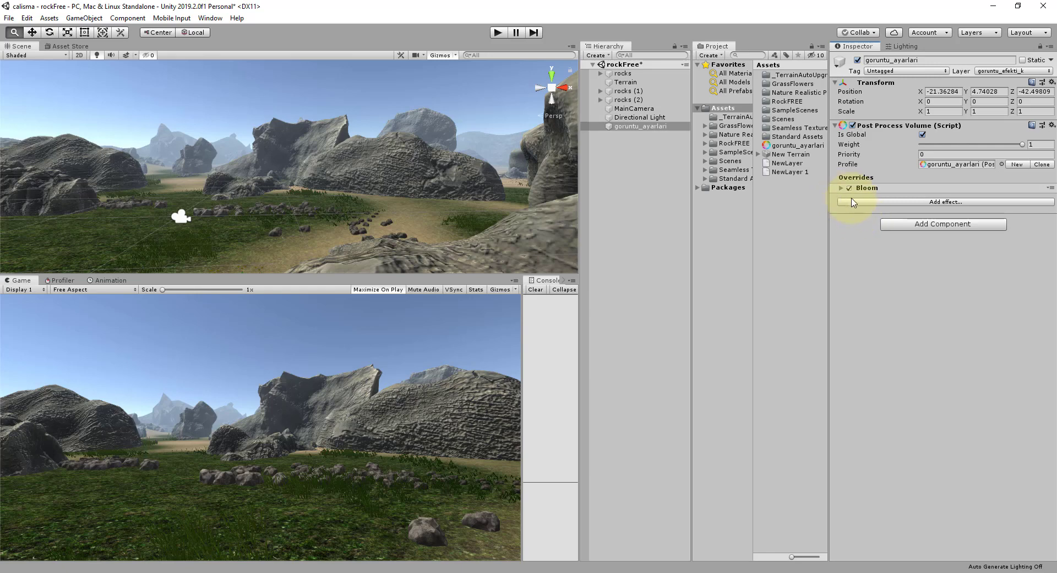
- Override every Bloom setting, from Intensity and Threshold through Dirtiness Texture and Intensity
left_click(840, 188)
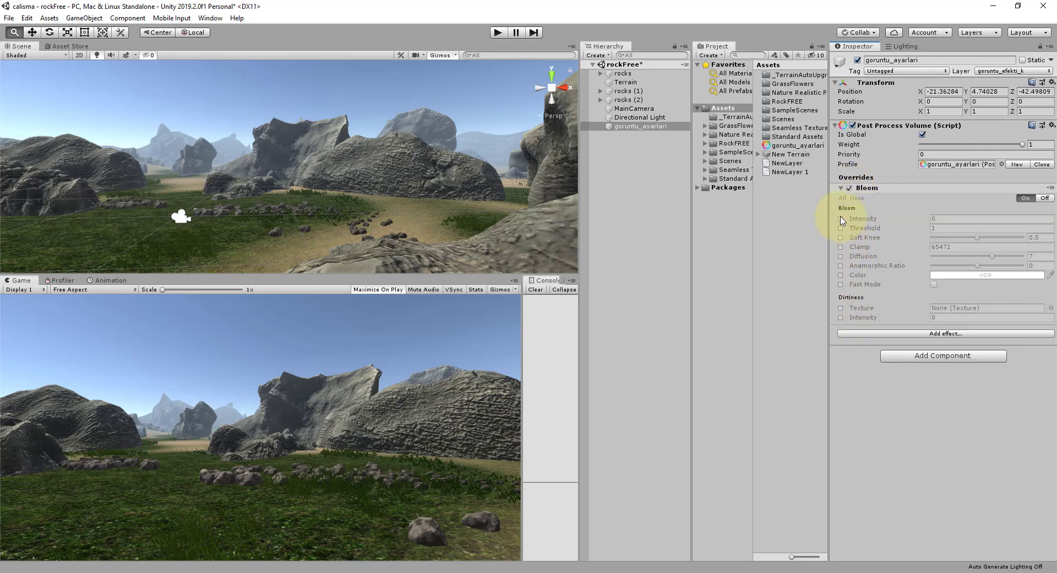
left_click(840, 219)
left_click(841, 228)
left_click(841, 238)
left_click(840, 246)
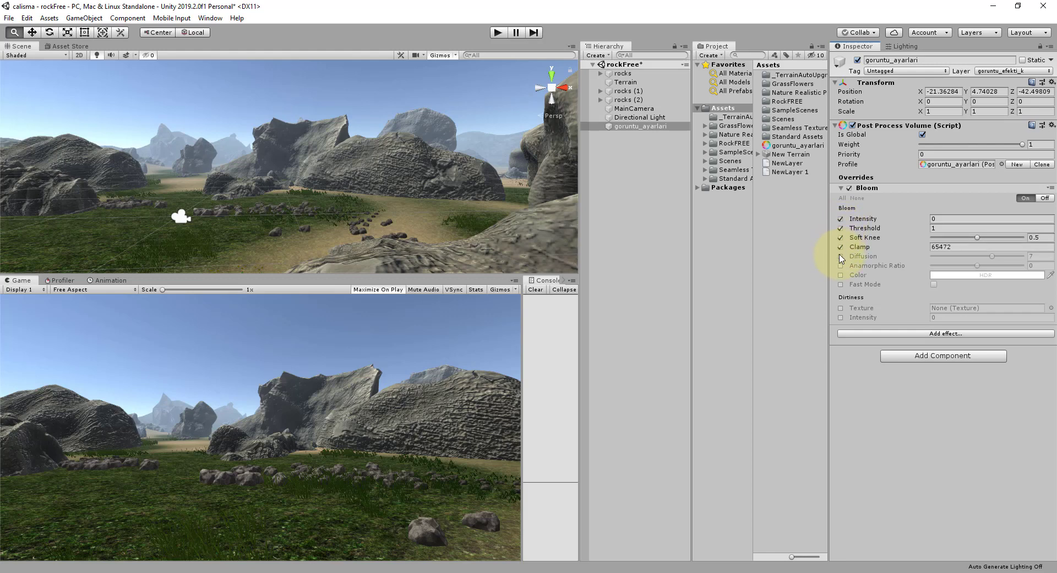
left_click(841, 256)
left_click(840, 266)
left_click(841, 274)
left_click(840, 285)
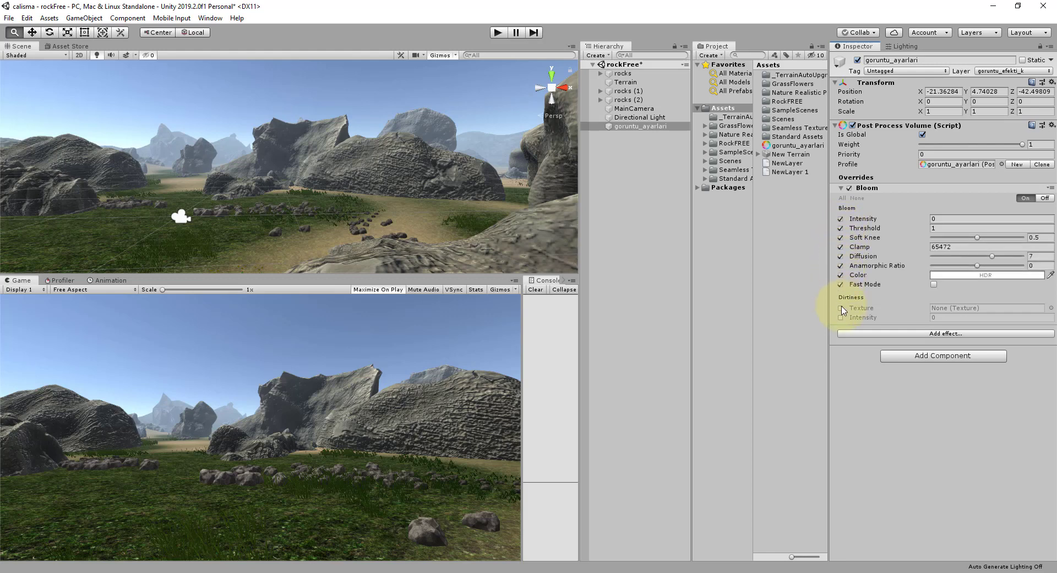
left_click(840, 307)
left_click(841, 317)
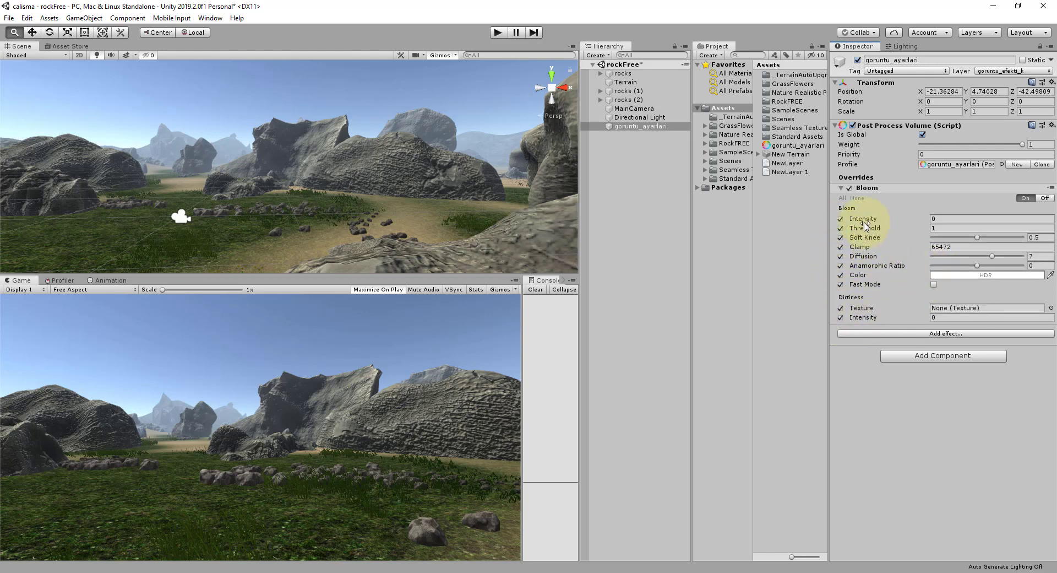
- Raise Bloom Intensity to about 7.86 and lower Threshold to 0.96
left_click(914, 220)
type("1.57")
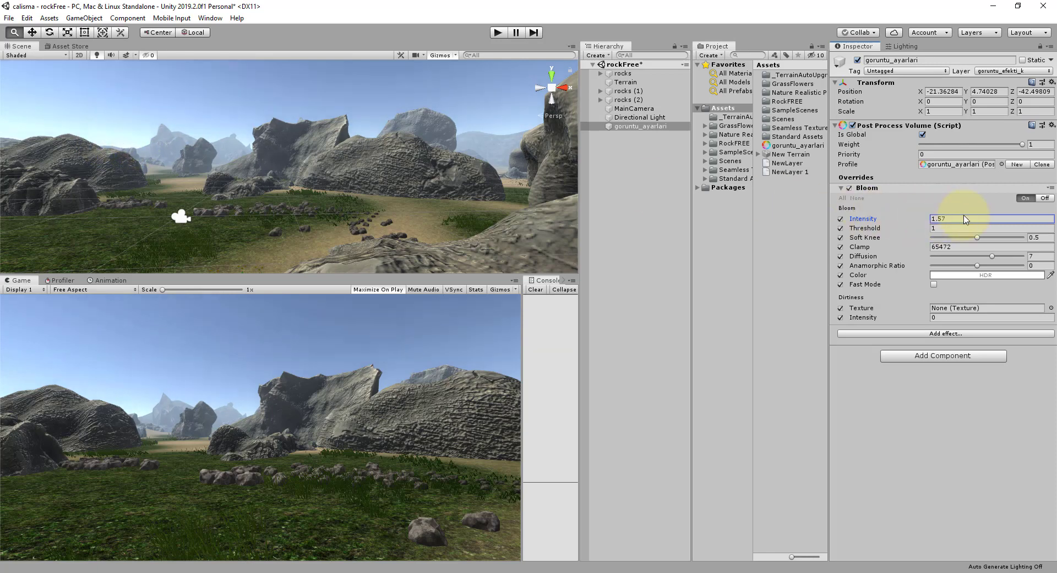
mouse_move(931, 219)
left_mouse_down()
mouse_move(77, 226)
mouse_move(97, 216)
mouse_move(923, 207)
mouse_move(533, 231)
mouse_move(842, 204)
mouse_move(931, 238)
mouse_move(980, 240)
left_mouse_up()
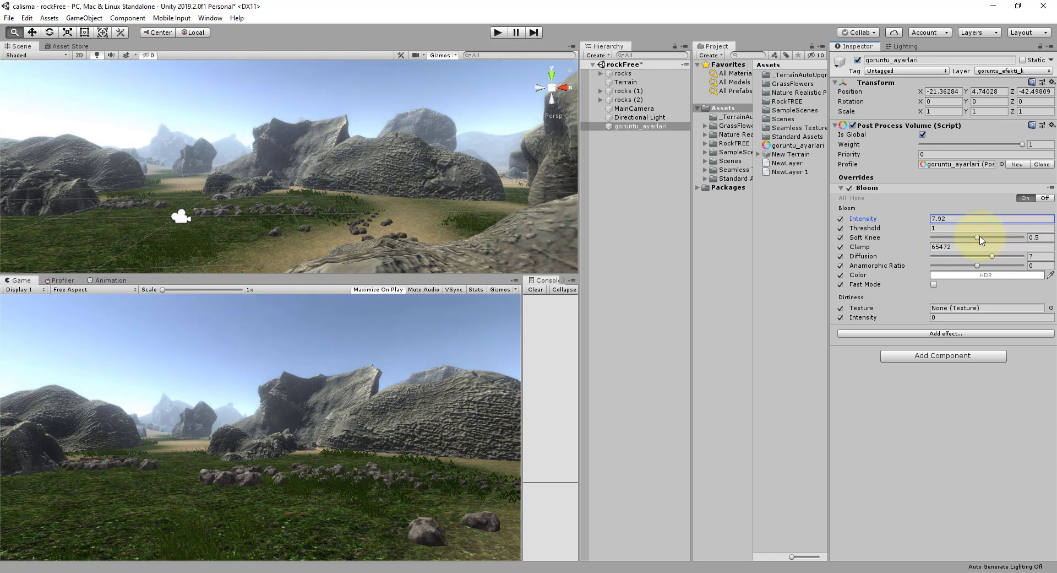
left_click_drag(980, 240, 953, 273)
mouse_move(928, 230)
left_mouse_down()
mouse_move(959, 228)
mouse_move(931, 236)
left_mouse_up()
type("0.96")
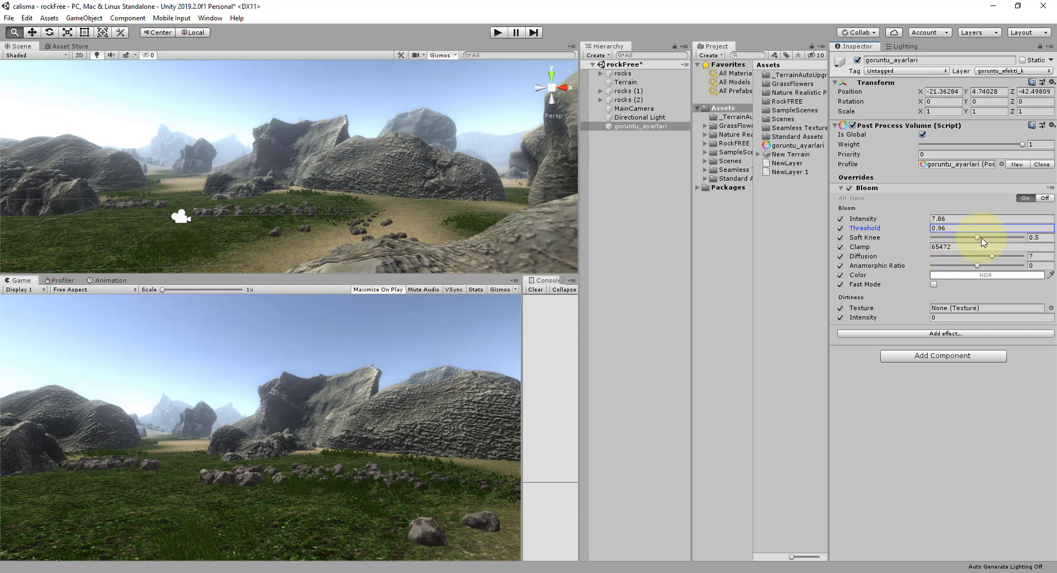
- Collapse Bloom and add a Color Grading effect to the volume, then expand it
left_click(840, 190)
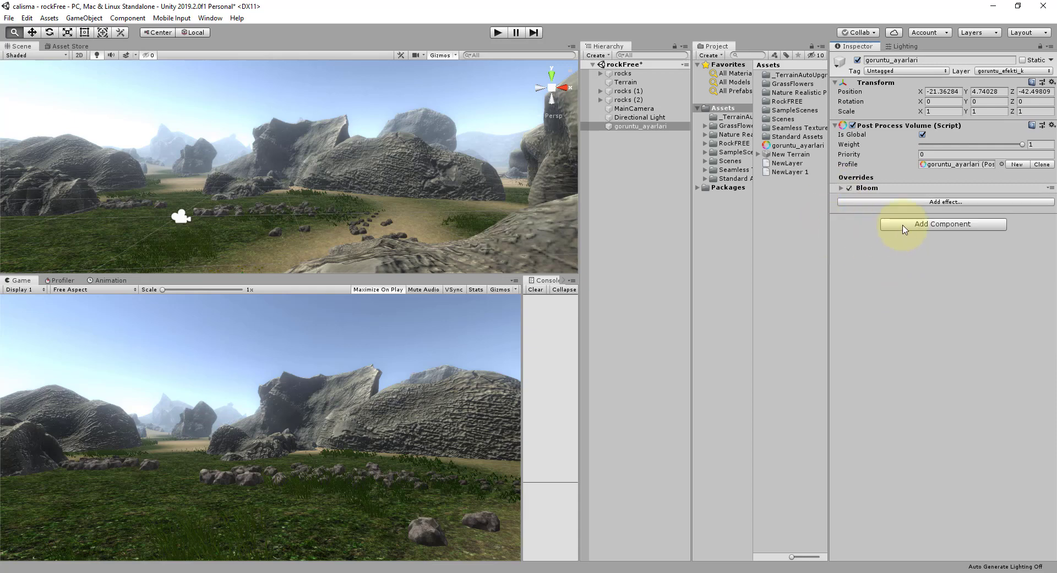
left_click(941, 202)
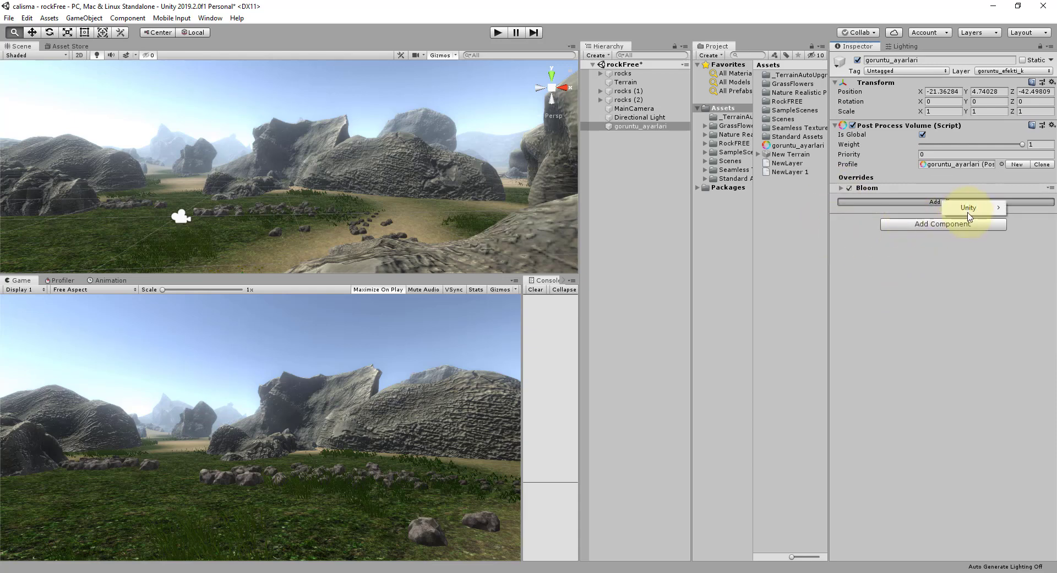
mouse_move(967, 208)
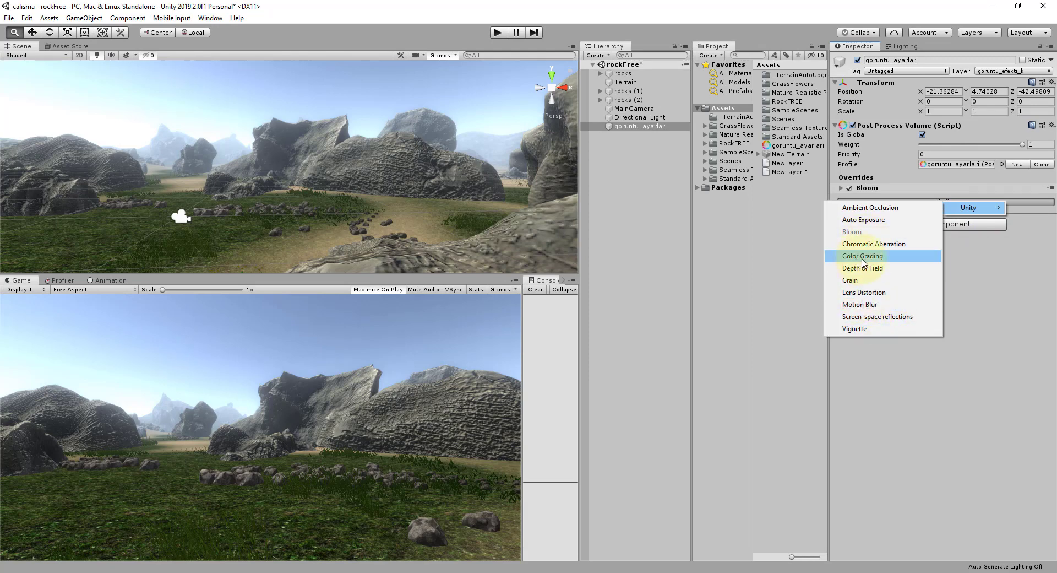
left_click(862, 256)
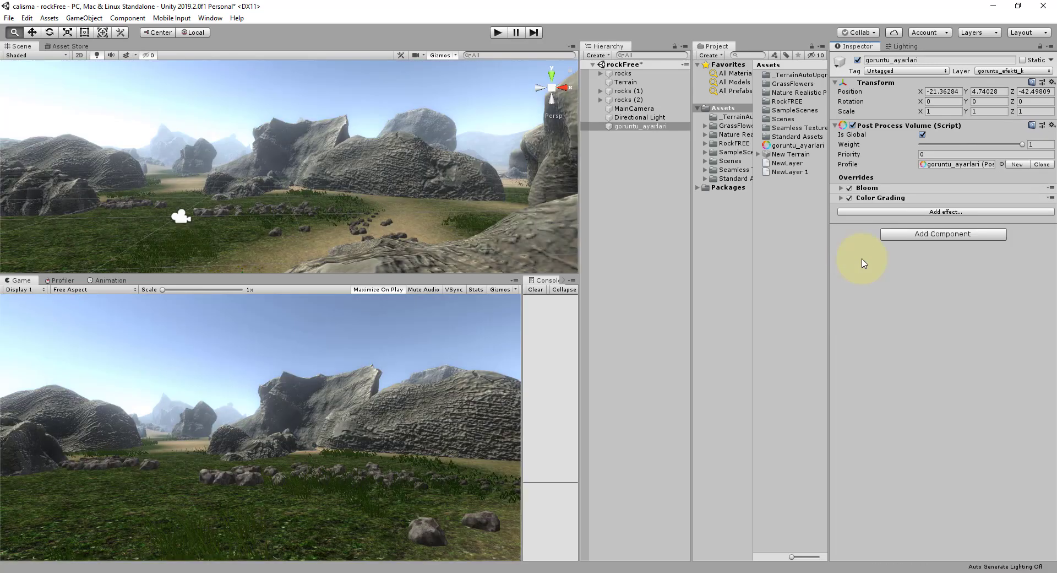
left_click(841, 199)
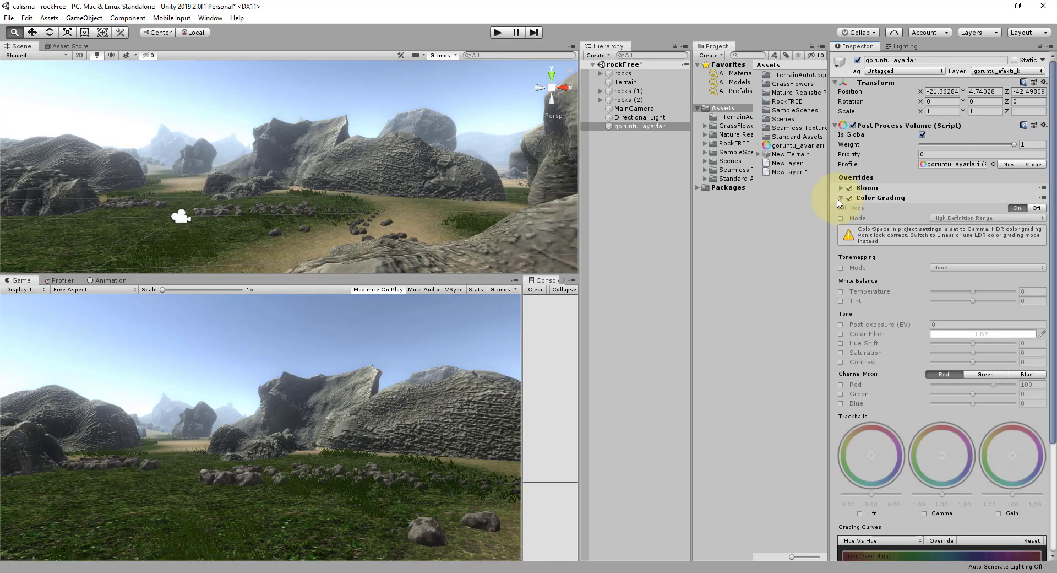
- Override Color Grading mode, tonemapping, Temperature, Tint, Post-exposure, Color Filter, Hue Shift, Saturation and Contrast
left_click(841, 218)
left_click(841, 268)
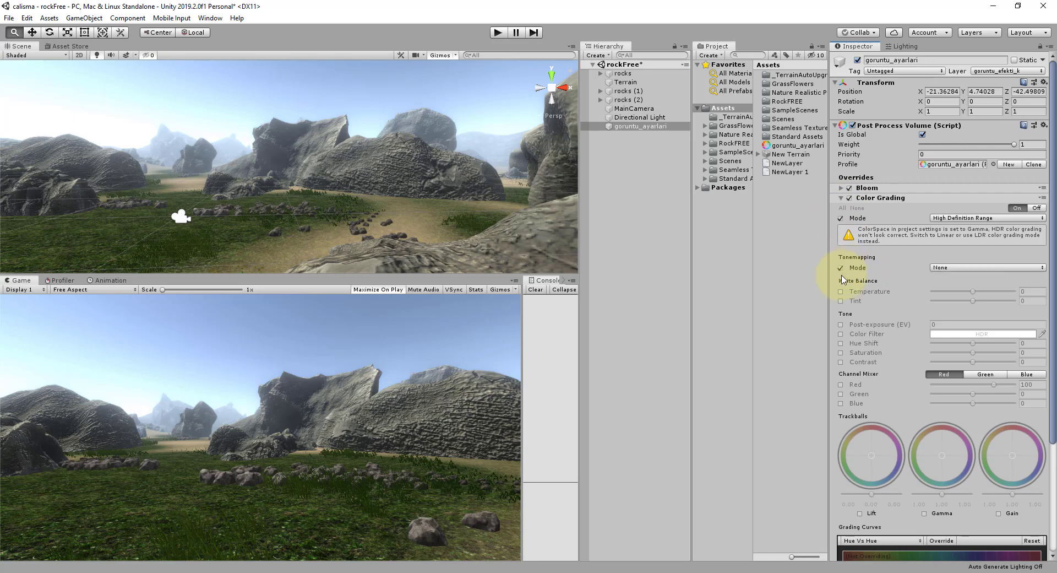
left_click(840, 291)
left_click(840, 301)
left_click(840, 324)
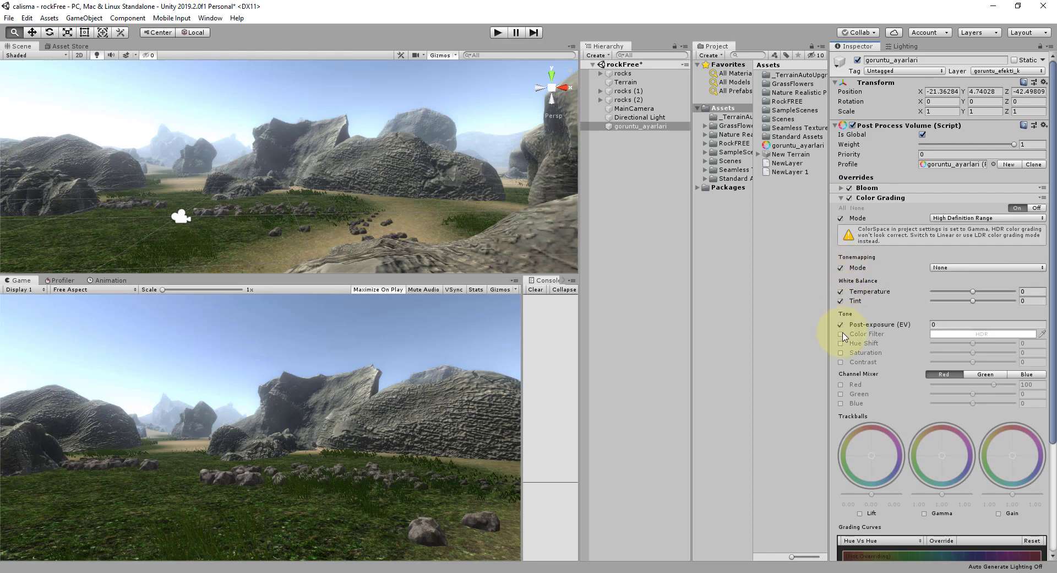
left_click(840, 334)
left_click(840, 342)
left_click(841, 352)
left_click(841, 362)
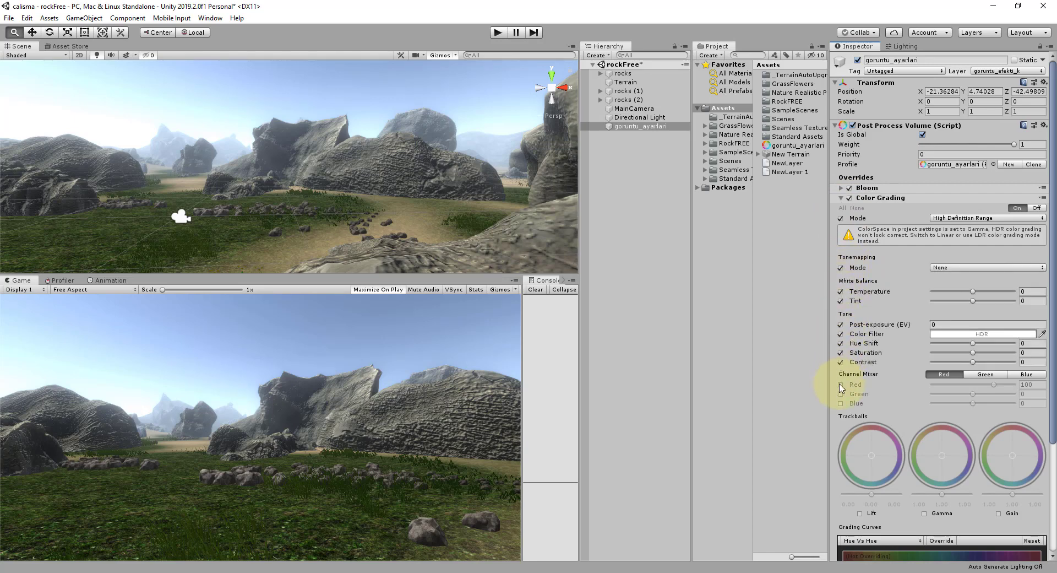
- Override the channel mixer Red, Green and Blue plus the Lift, Gamma and Gain trackballs
left_click(841, 384)
left_click(841, 393)
left_click(841, 403)
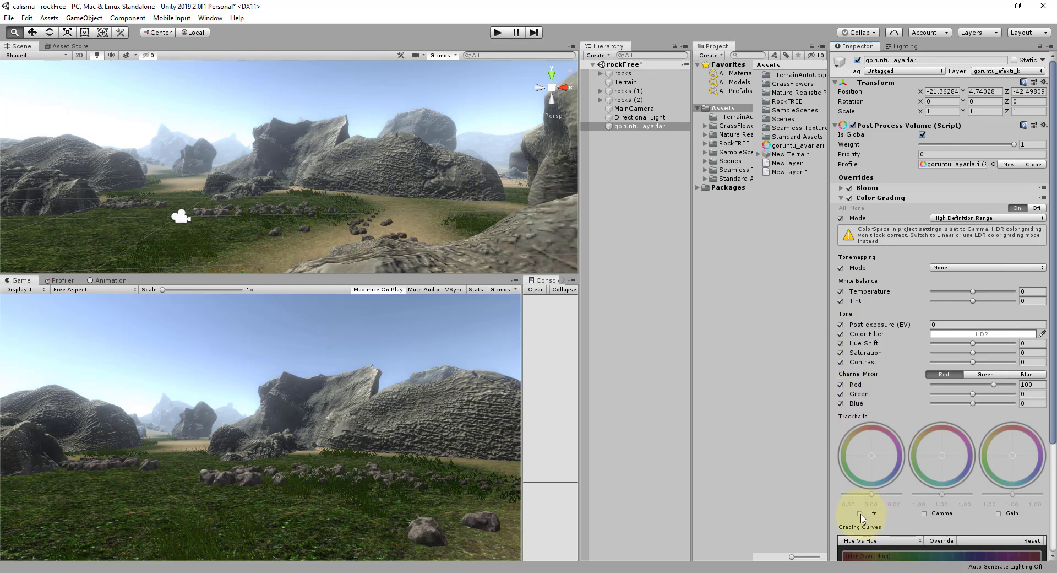
left_click(860, 513)
left_click(924, 514)
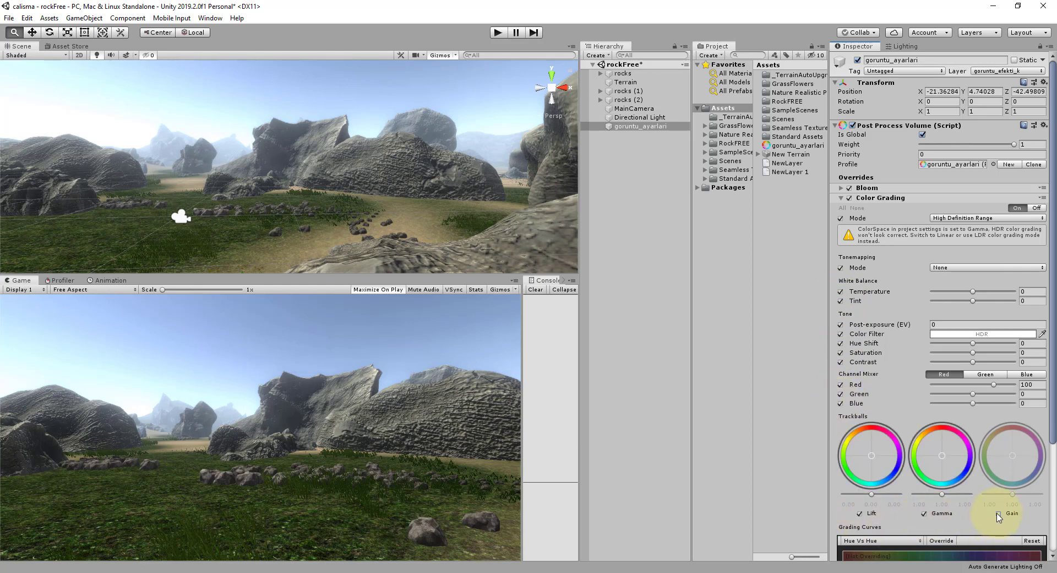
left_click(998, 513)
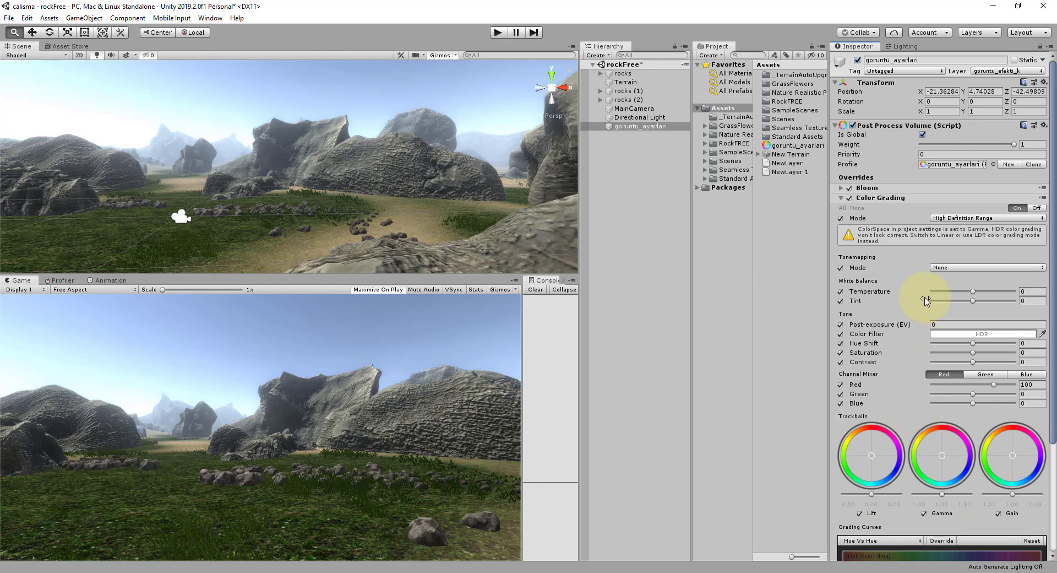
- Try Neutral, ACES and Custom tonemapping, then set None and drop the tonemapping override
left_click(938, 268)
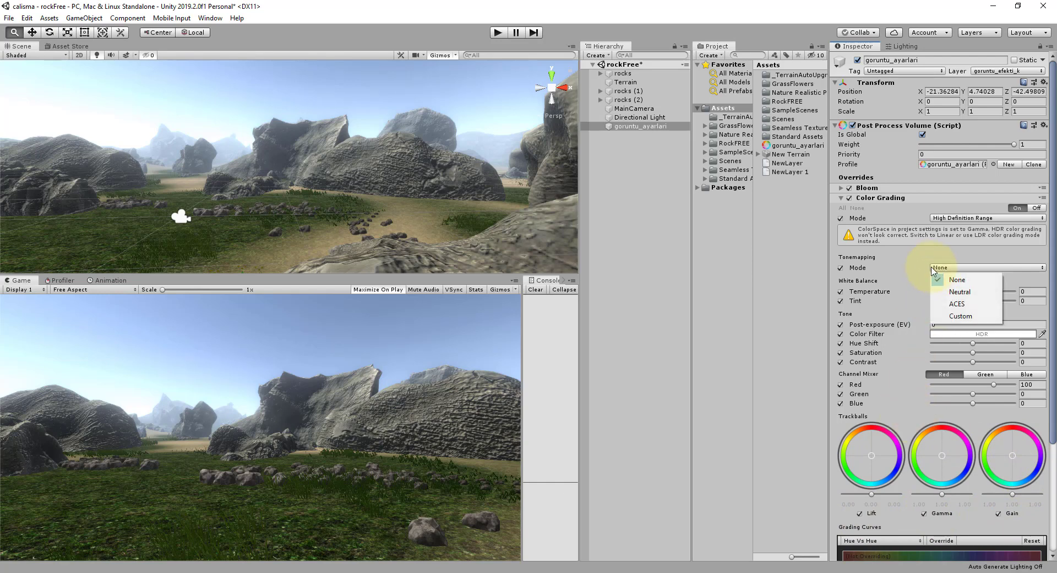
left_click(964, 292)
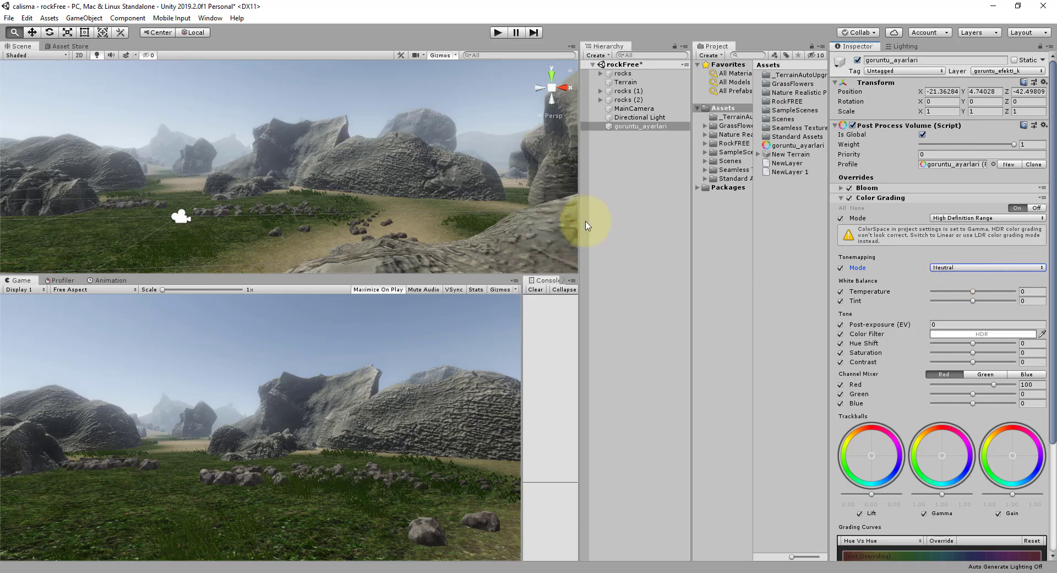
left_click(945, 270)
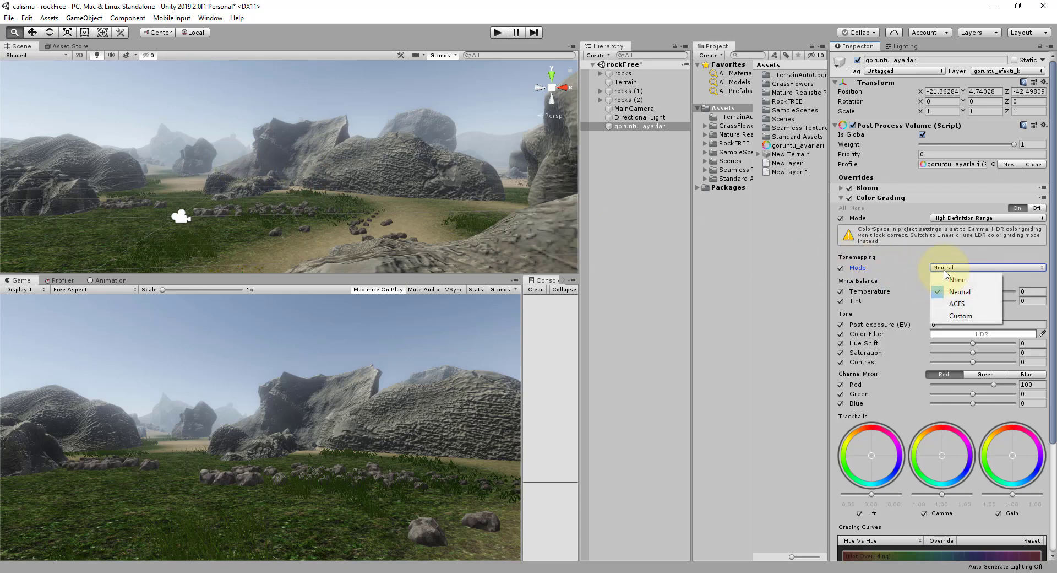
left_click(955, 303)
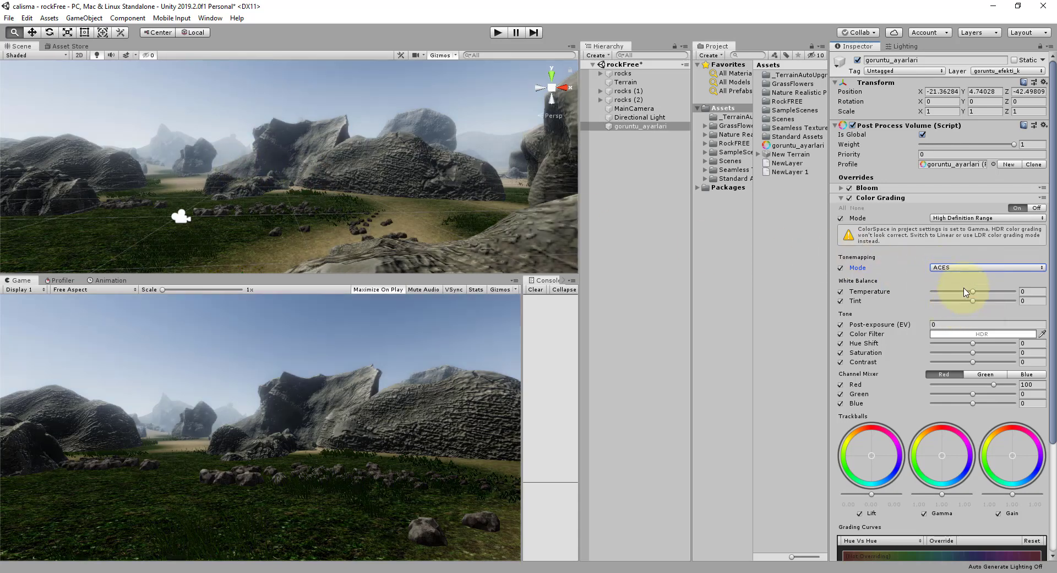
left_click(960, 268)
left_click(962, 316)
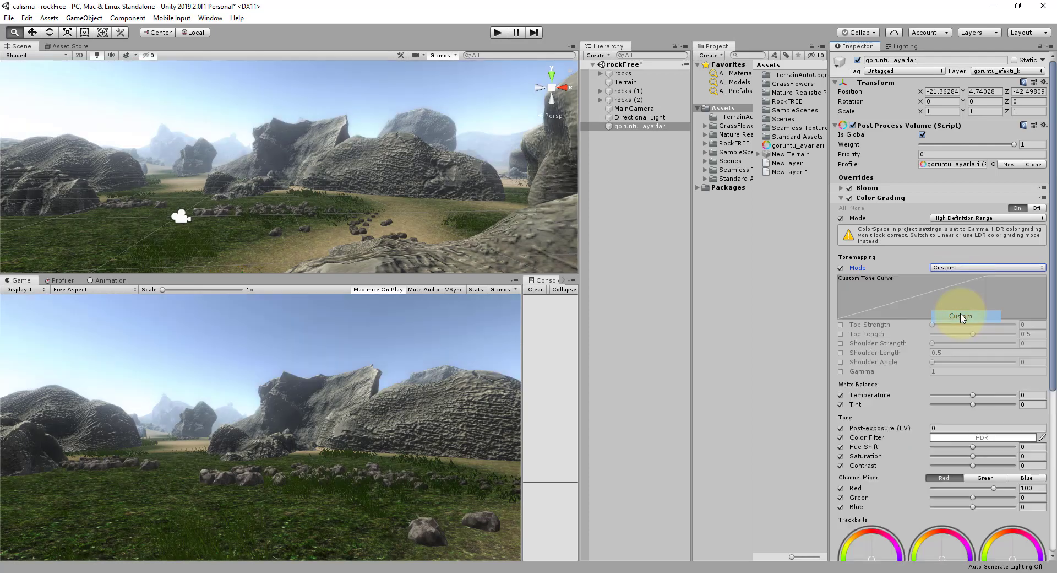
left_click(949, 267)
left_click(955, 279)
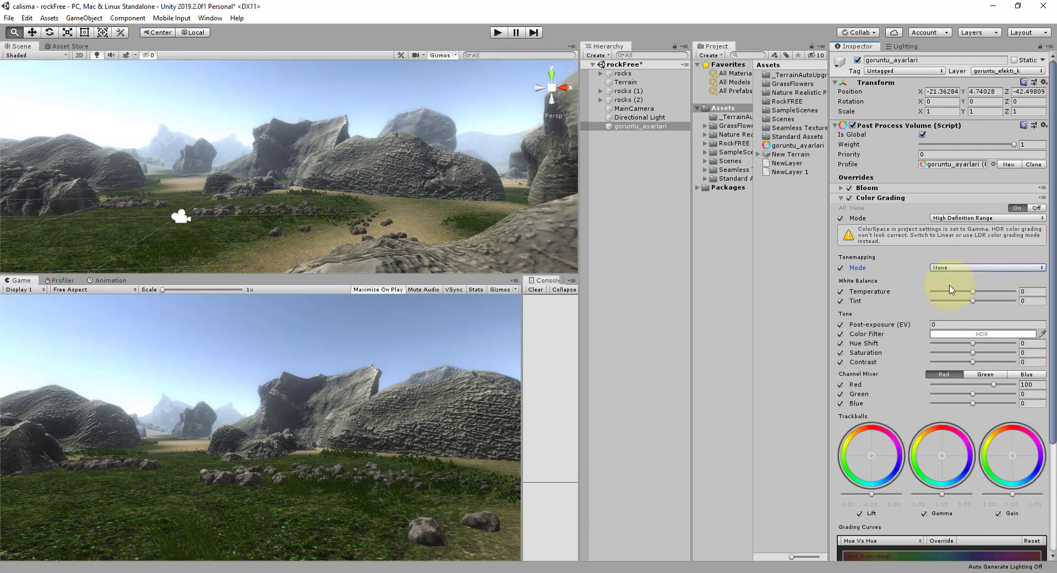
left_click(840, 268)
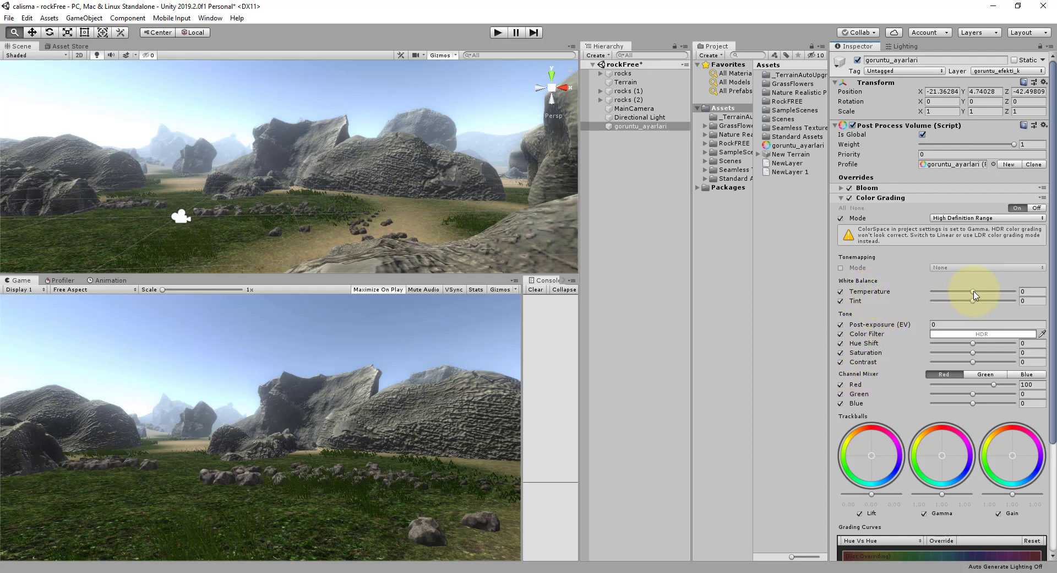
- Preview cool and warm temperature and a tint shift, then reset Temperature and Tint to 0
left_click_drag(990, 295, 929, 295)
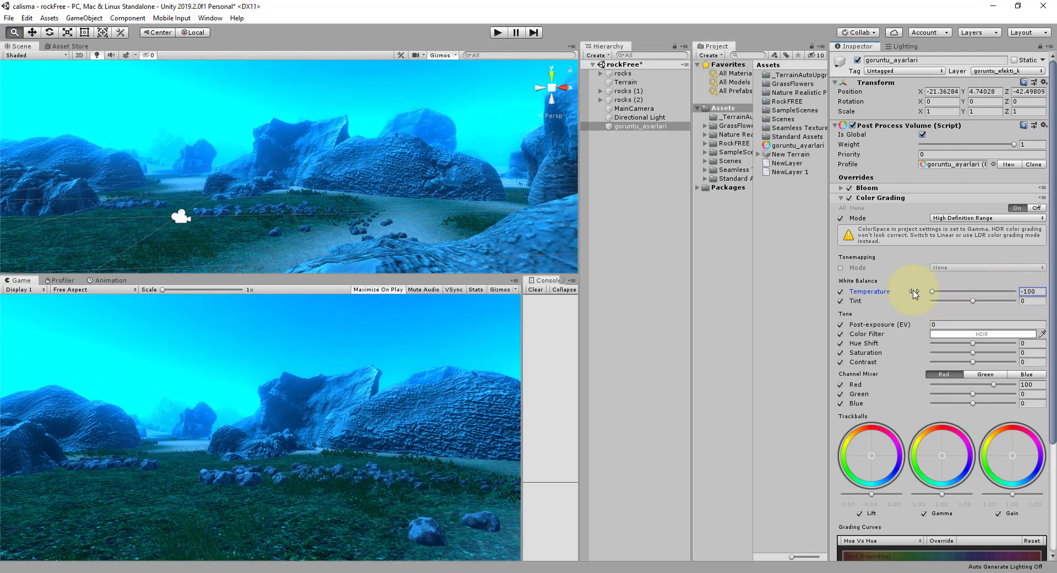
left_click(972, 292)
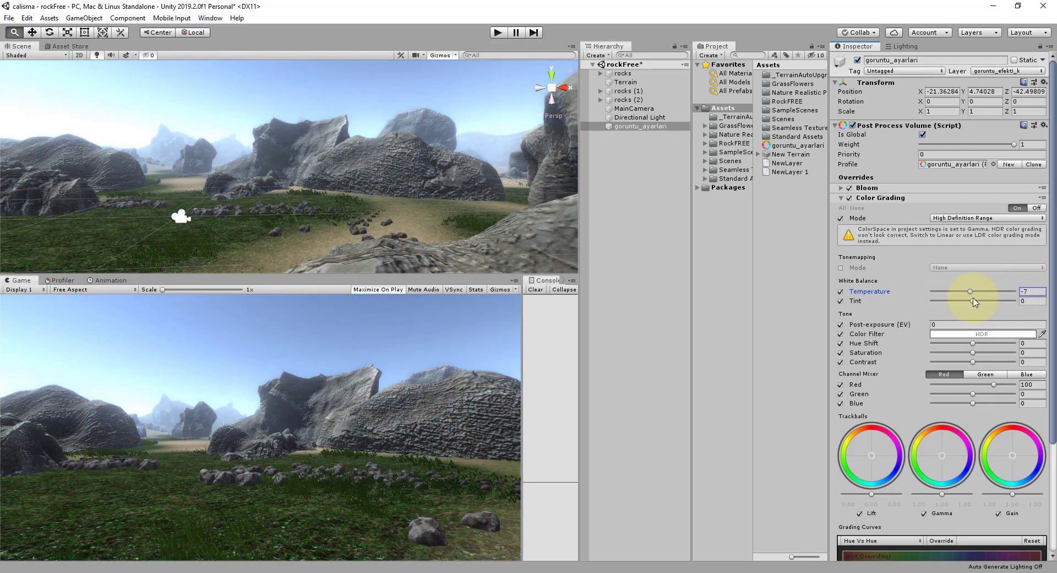
left_click_drag(978, 296, 1018, 296)
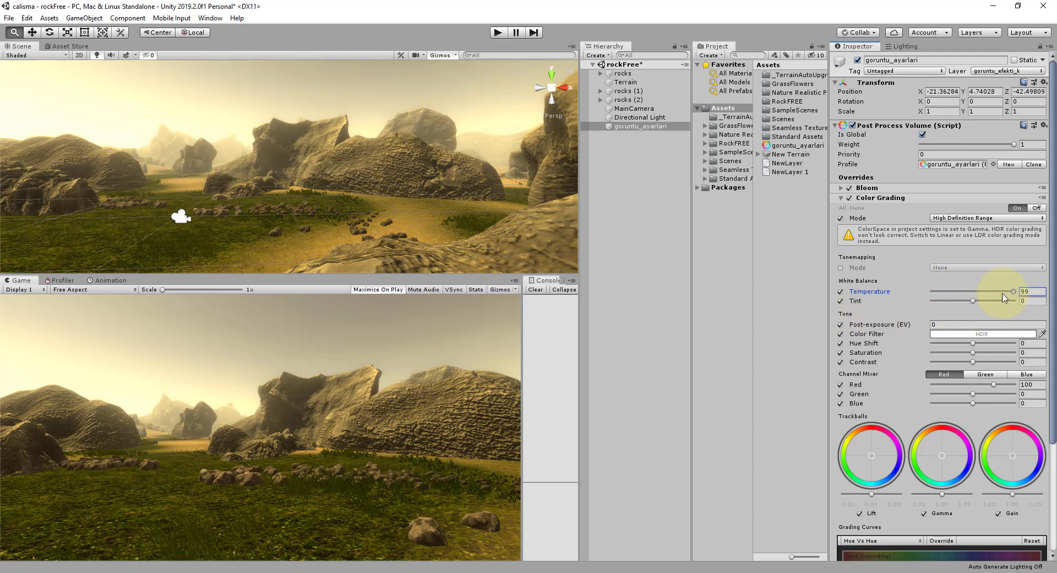
left_click_drag(1013, 293, 971, 291)
right_click(1038, 296)
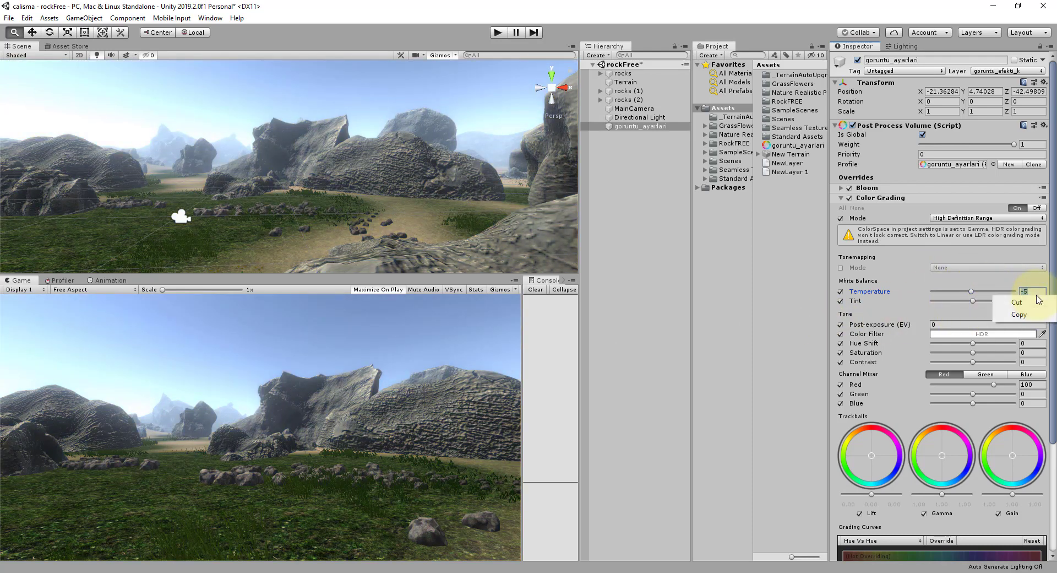
left_click(1017, 301)
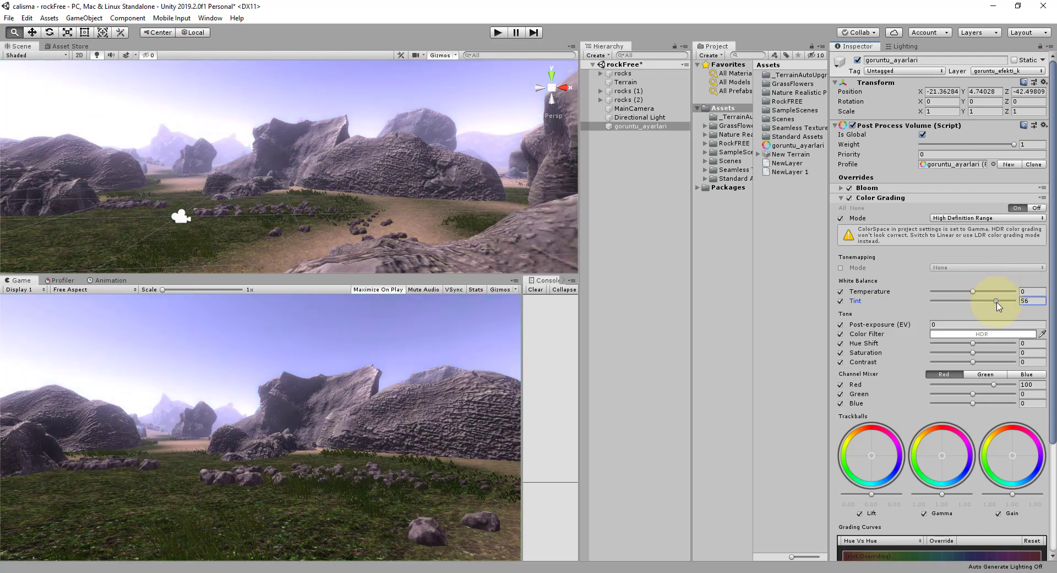
mouse_move(973, 301)
left_mouse_down()
mouse_move(937, 306)
mouse_move(1021, 305)
left_mouse_up()
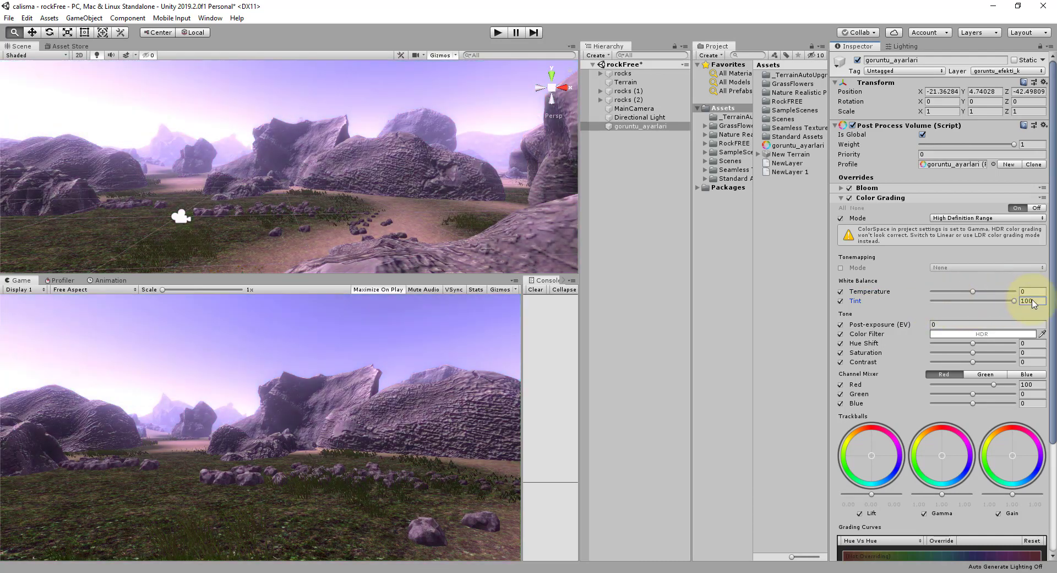
left_click(1023, 301)
type("0")
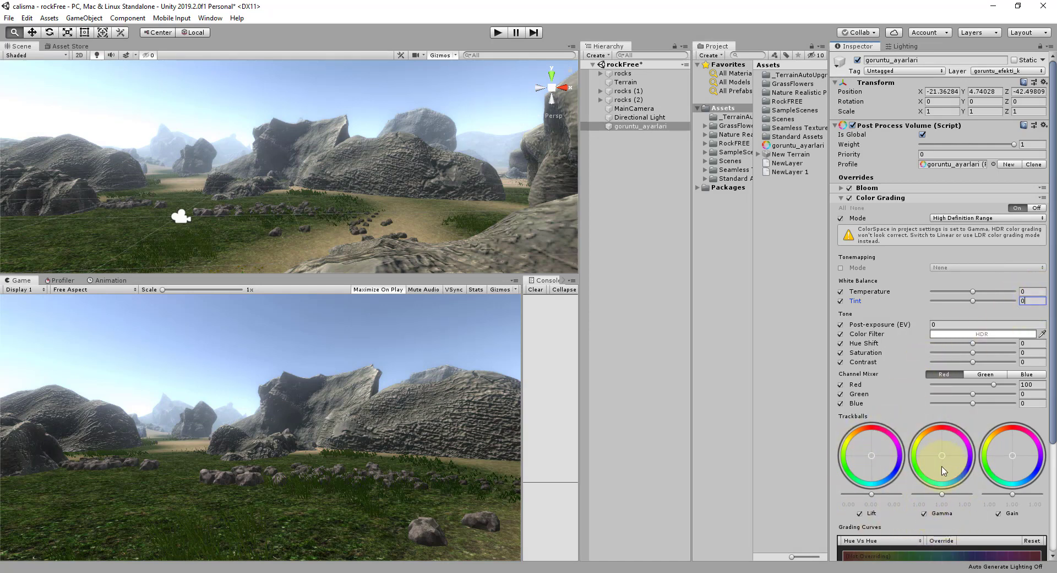
- Shift the Gamma trackball slightly toward blue
left_click_drag(942, 458, 929, 425)
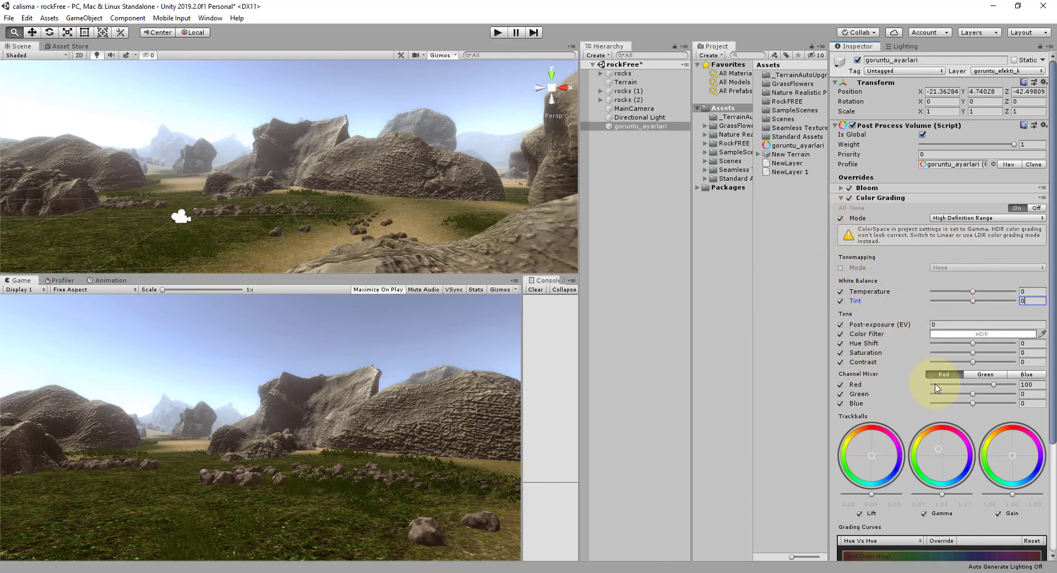
scroll(937, 388, "down", 3)
scroll(939, 378, "down", 1)
scroll(939, 378, "up", 4)
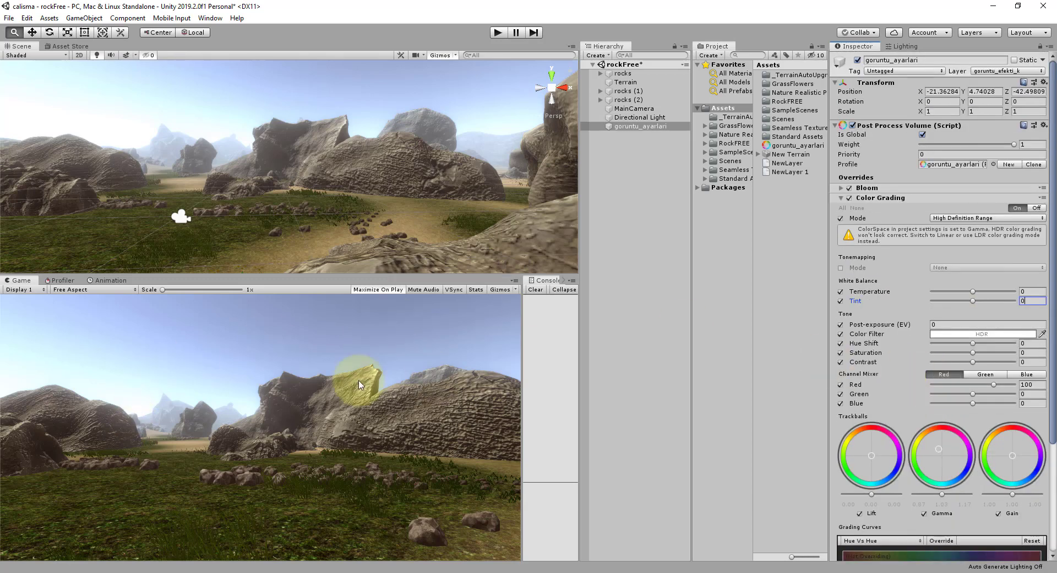
- Collapse Color Grading, add a Depth Of Field effect and enable all its overrides
left_click(845, 198)
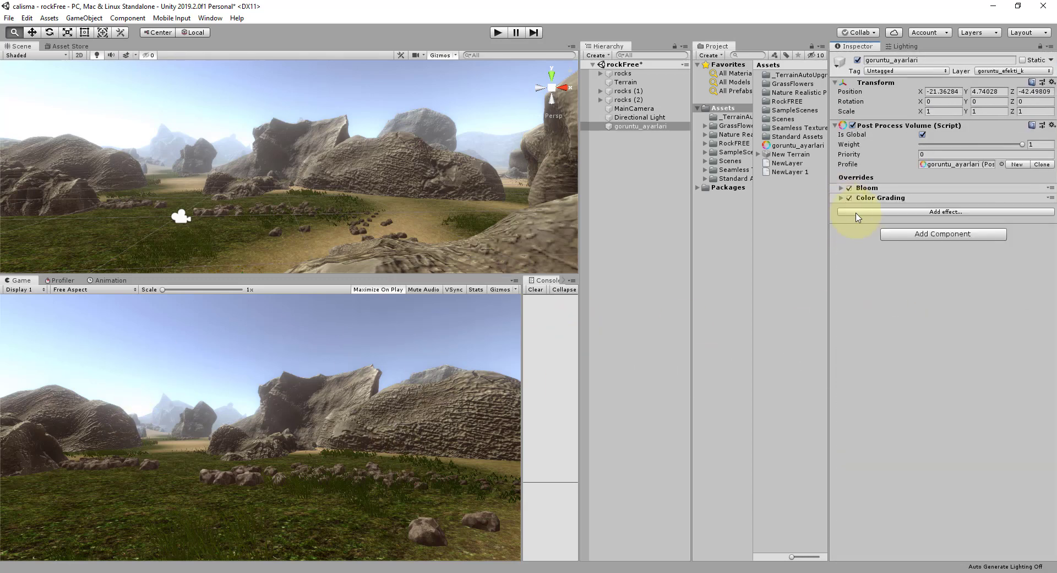
left_click(951, 214)
mouse_move(979, 222)
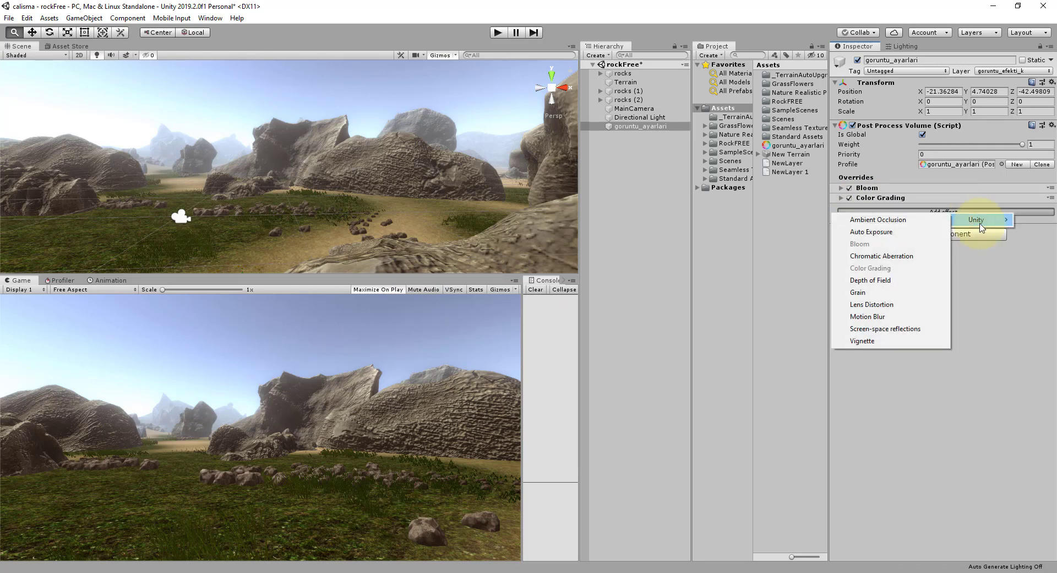
left_click(880, 282)
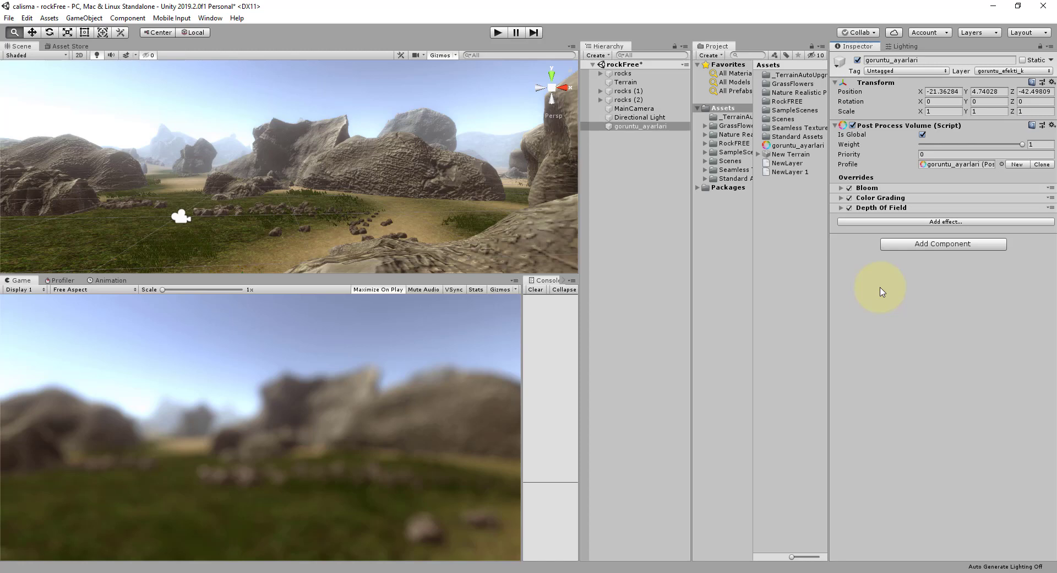
left_click(841, 208)
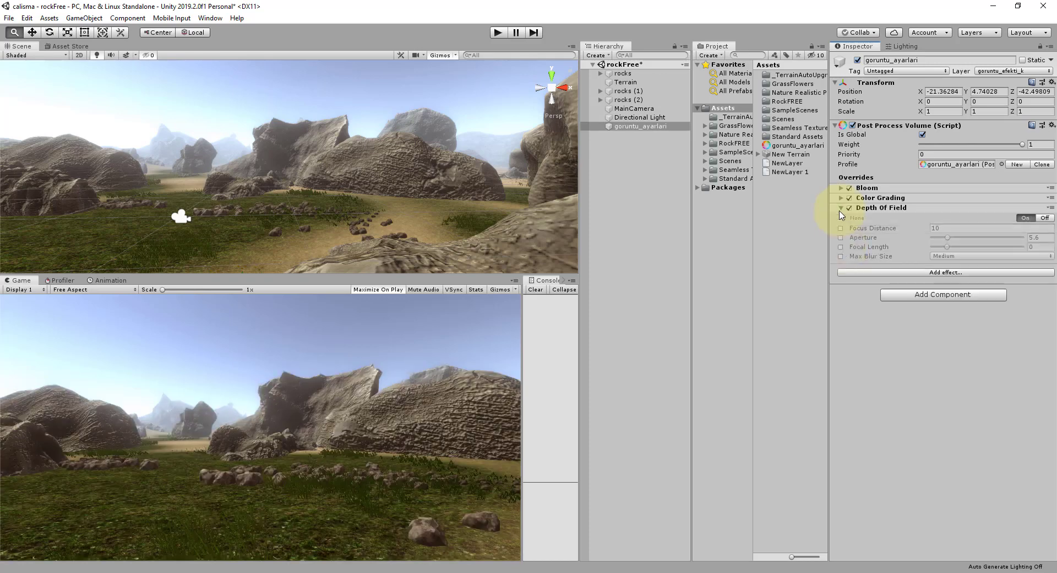
left_click(841, 247)
left_click(841, 256)
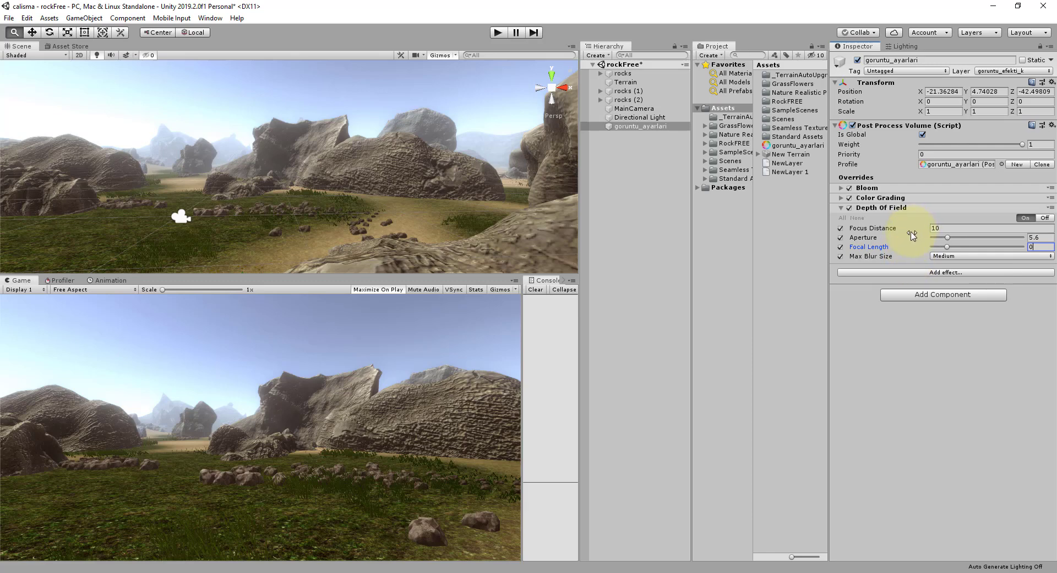
- Set Focus Distance to 3.54, Aperture to 5.2 and Focal Length to 43
left_click_drag(921, 229, 880, 239)
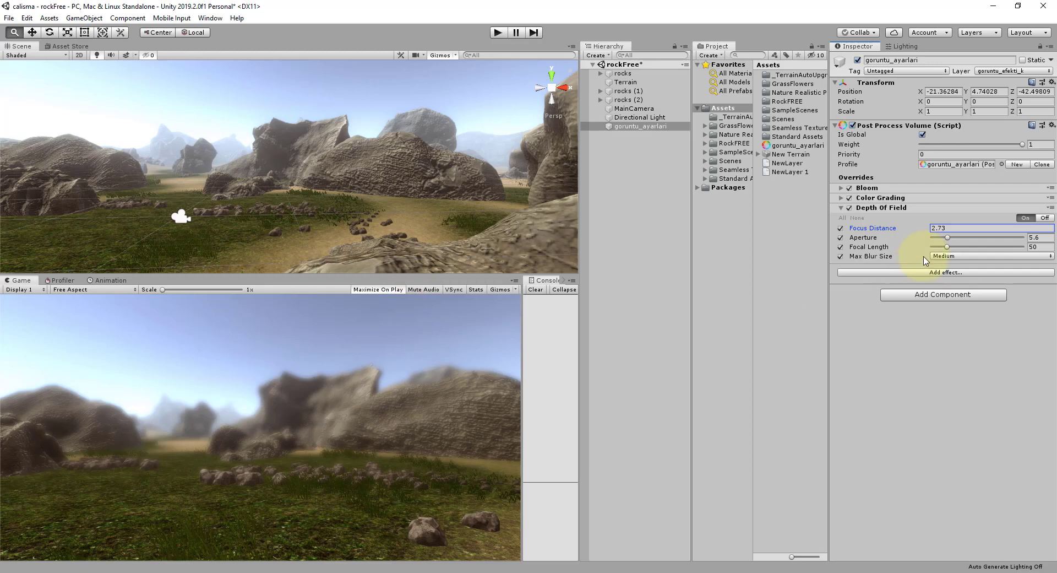
type("4.85")
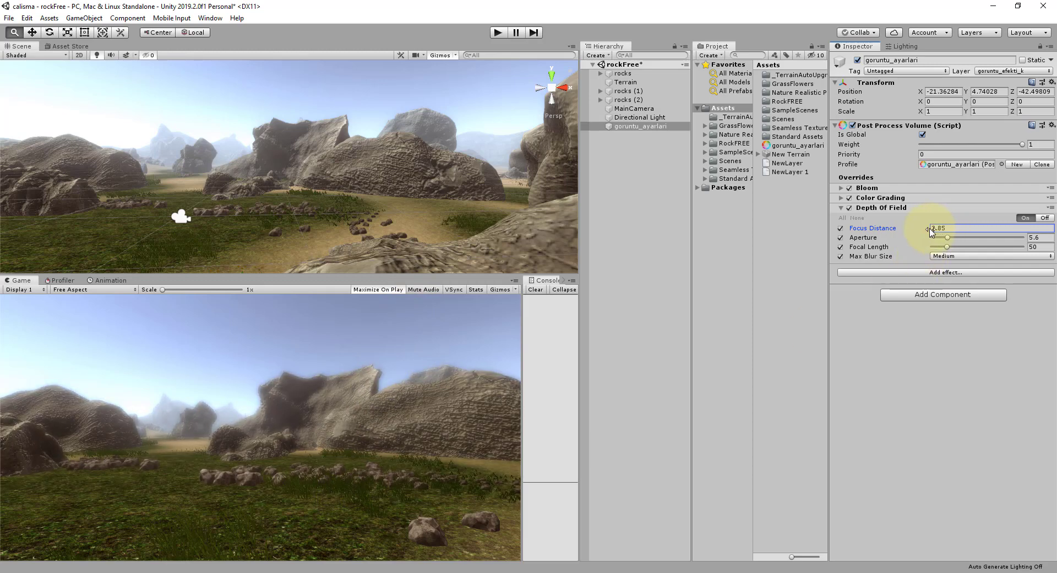
mouse_move(934, 231)
left_mouse_down()
mouse_move(921, 232)
mouse_move(938, 231)
left_mouse_up()
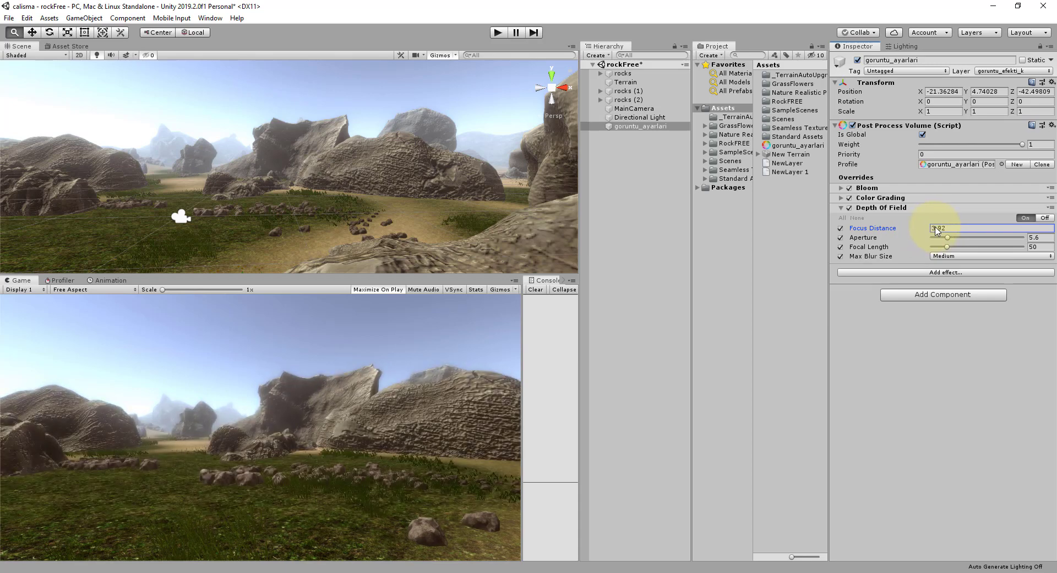
left_click_drag(942, 230, 943, 230)
left_click_drag(914, 231, 906, 233)
left_click_drag(948, 240, 948, 241)
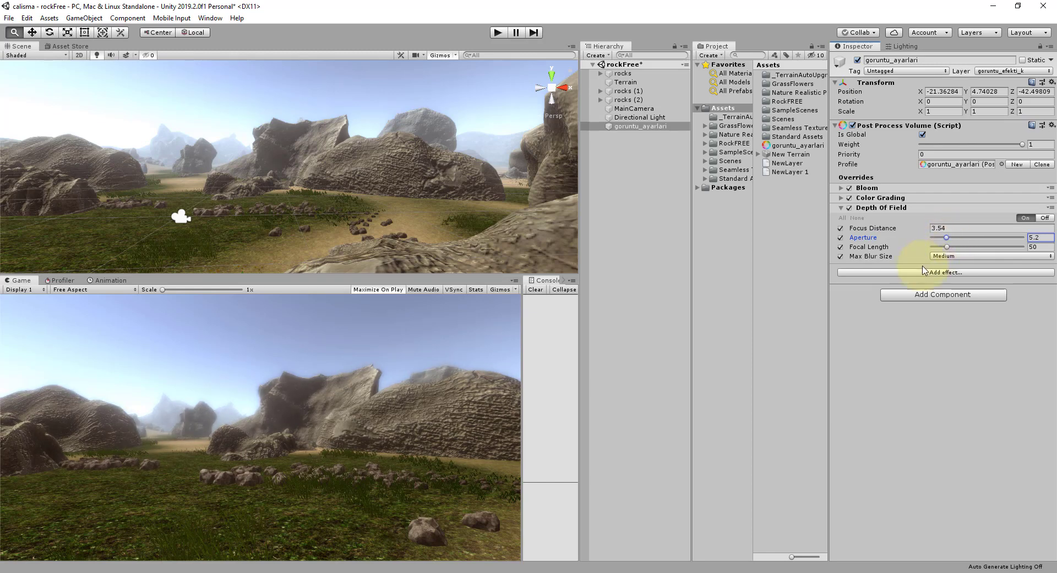
left_click_drag(948, 246, 947, 249)
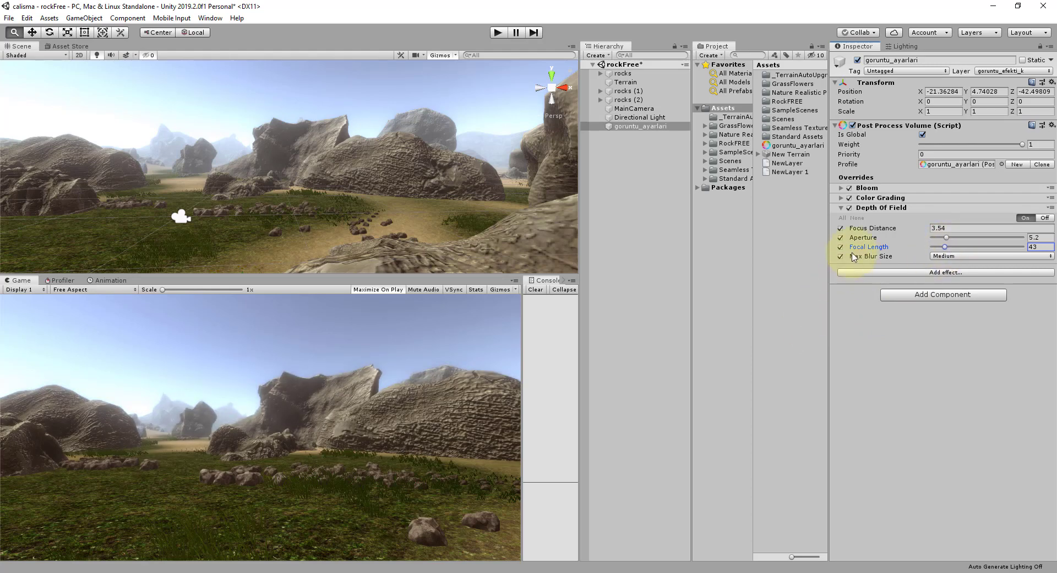
left_click(841, 208)
- Add an Ambient Occlusion effect to the volume and enable all its overrides
left_click(893, 222)
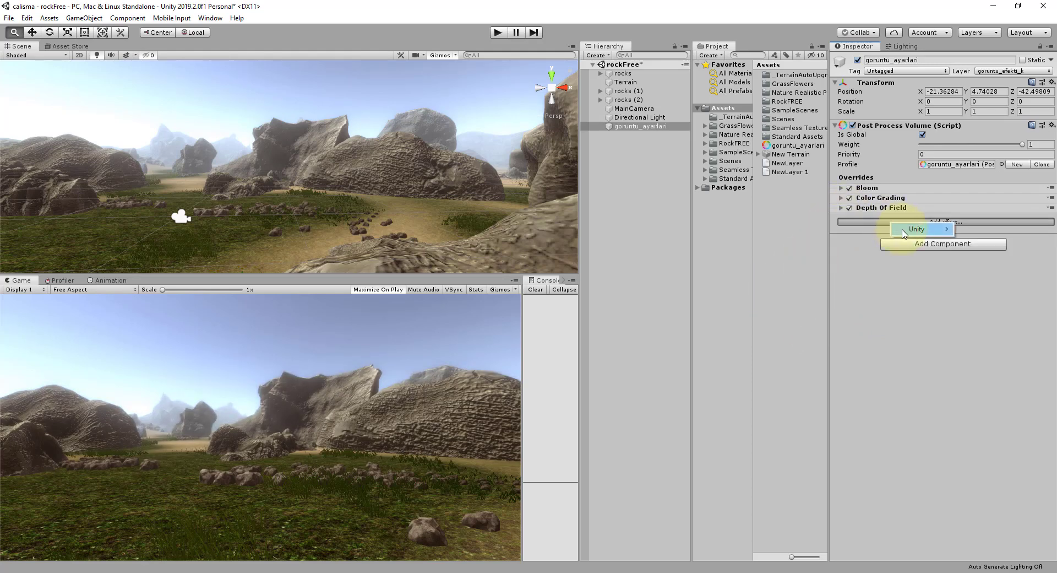
mouse_move(903, 233)
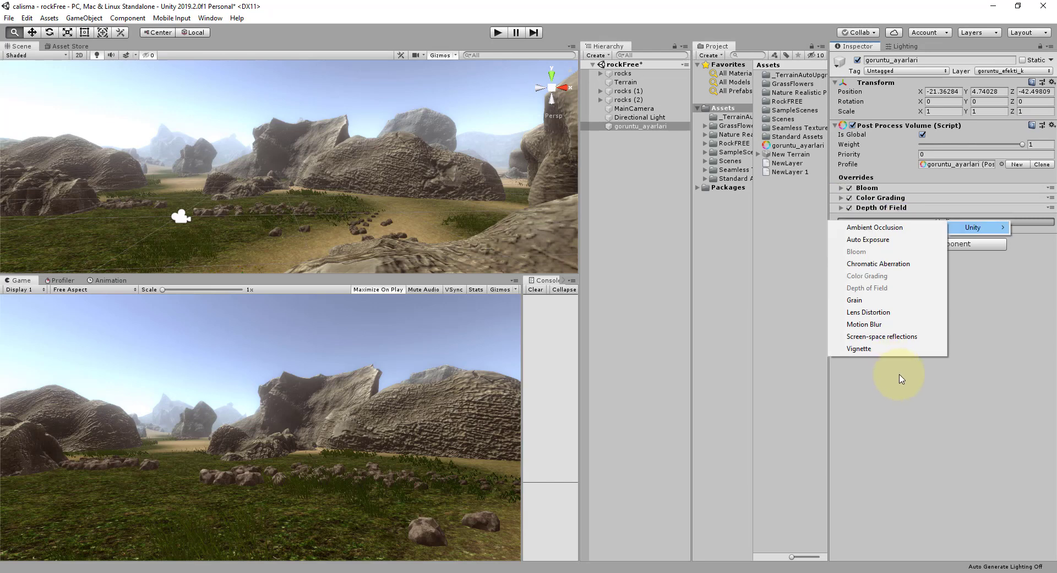
left_click(874, 229)
left_click(841, 218)
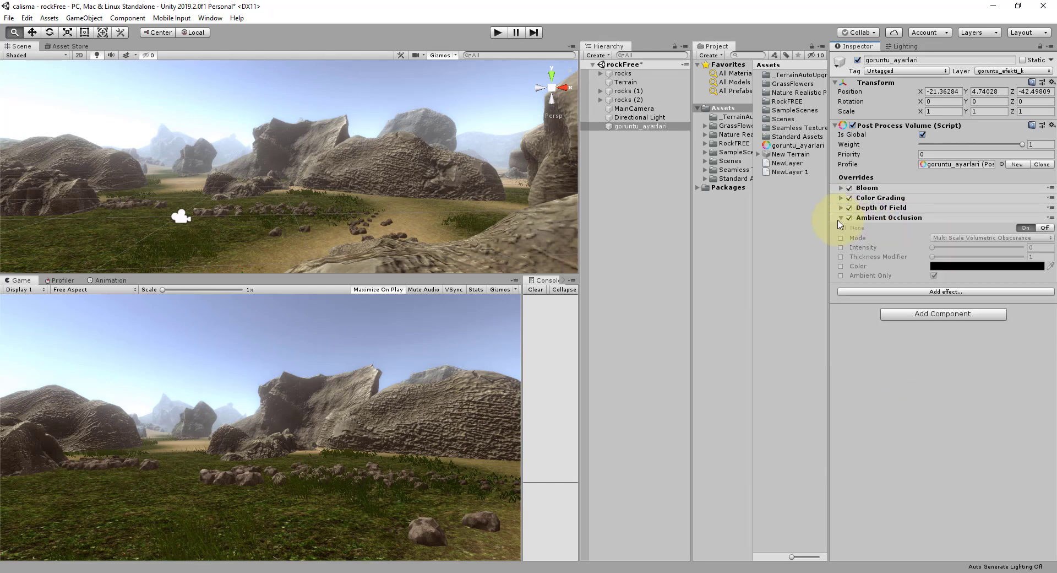
left_click(843, 227)
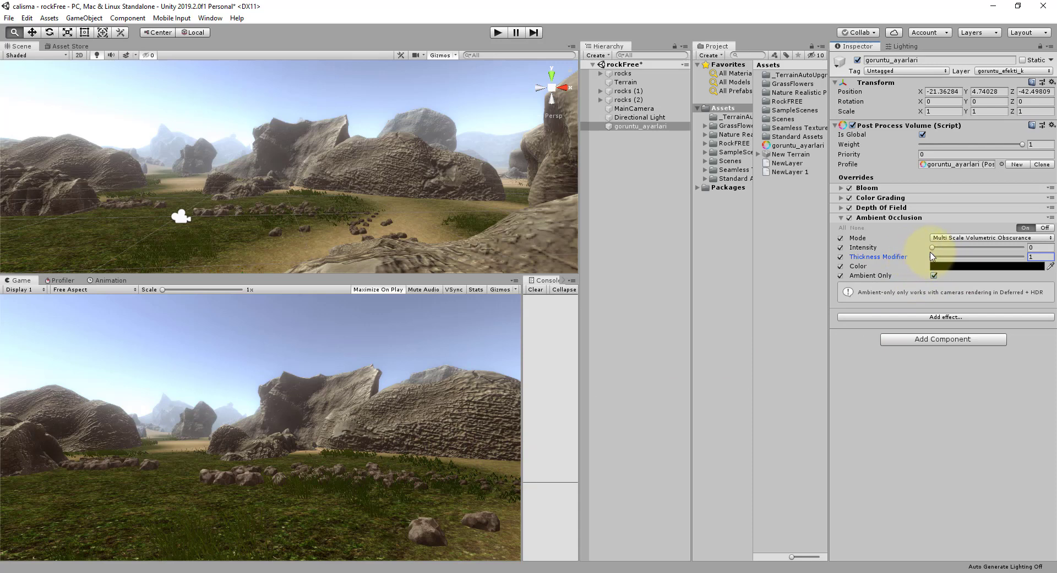
- Set Ambient Occlusion intensity to 0.46 and thickness modifier to 2.32
mouse_move(932, 250)
left_mouse_down()
mouse_move(949, 253)
mouse_move(942, 249)
left_mouse_up()
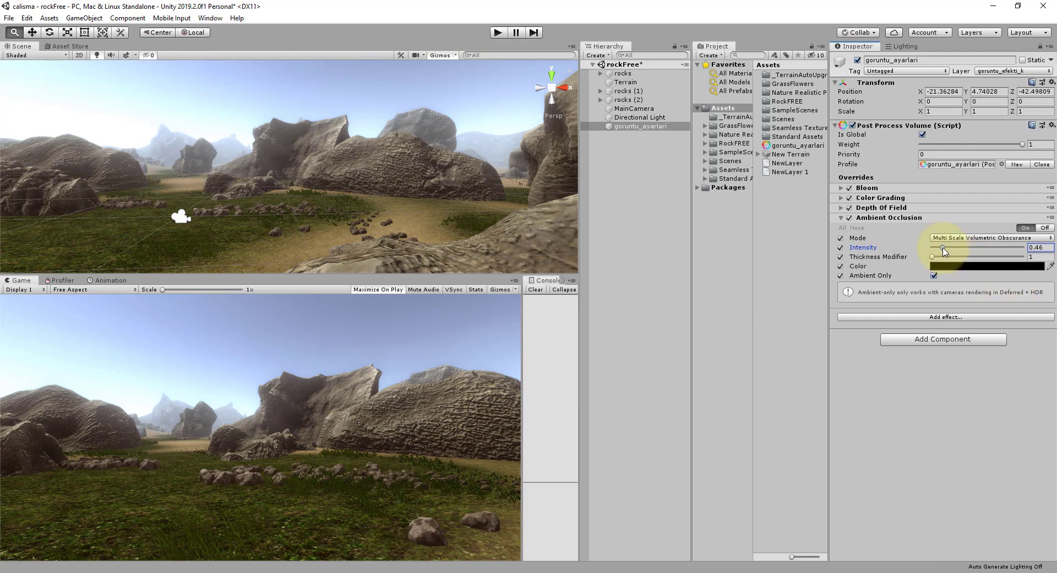
mouse_move(944, 251)
left_mouse_down()
mouse_move(890, 243)
mouse_move(1011, 244)
mouse_move(917, 241)
mouse_move(945, 247)
left_mouse_up()
mouse_move(934, 258)
left_mouse_down()
mouse_move(969, 257)
mouse_move(947, 267)
left_mouse_up()
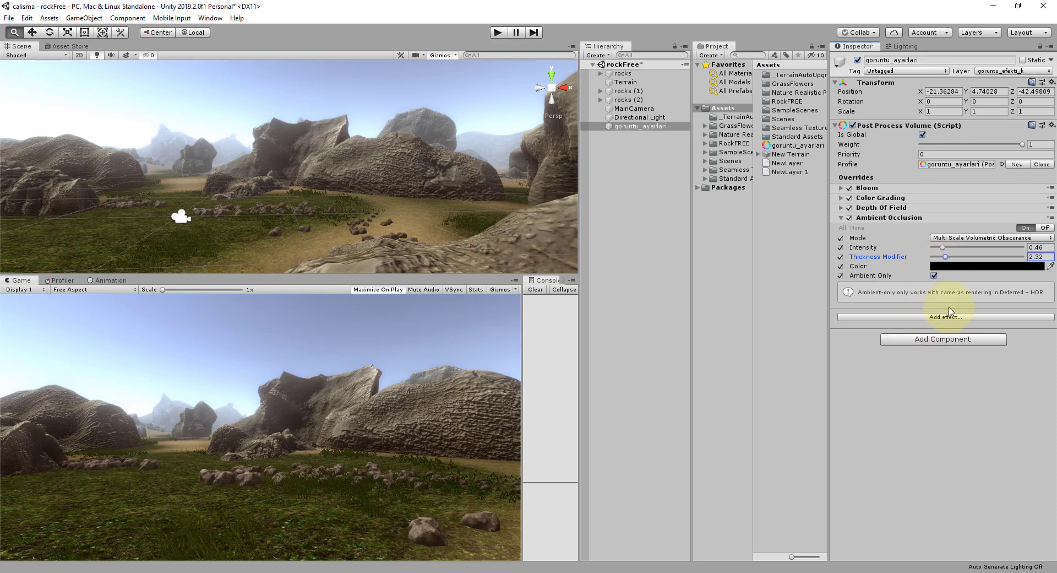
- Pick a near-black occlusion colour in the colour picker
left_click(946, 267)
left_click_drag(637, 179, 684, 122)
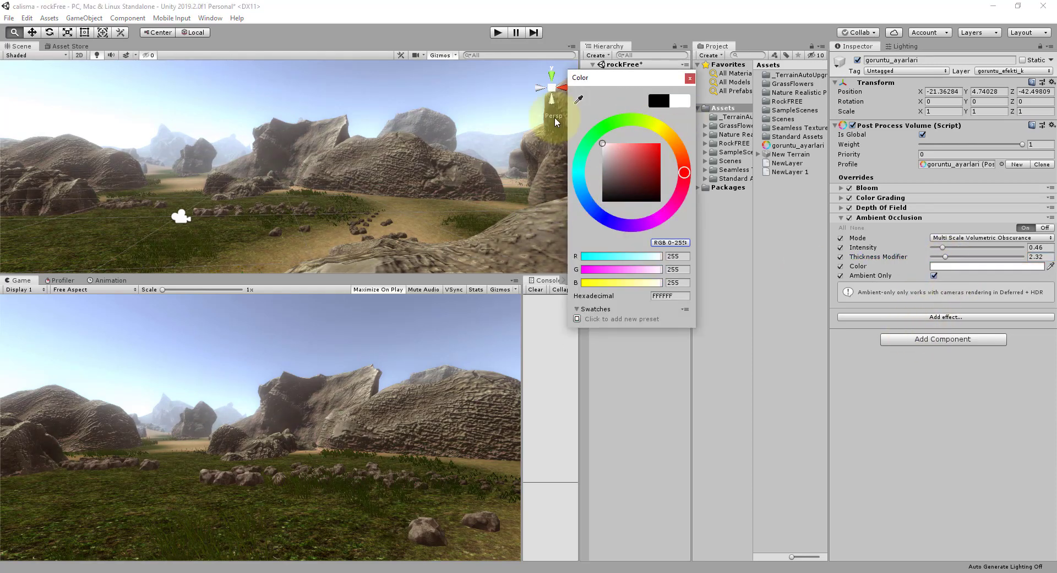
left_click_drag(684, 122, 493, 241)
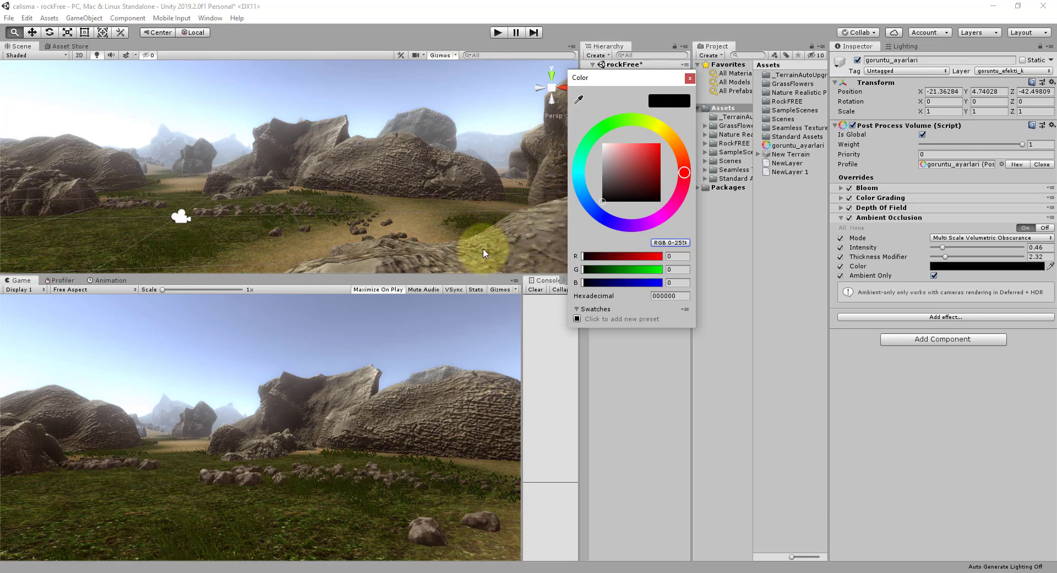
mouse_move(672, 144)
left_mouse_down()
mouse_move(638, 161)
mouse_move(660, 143)
mouse_move(647, 180)
mouse_move(579, 227)
left_mouse_up()
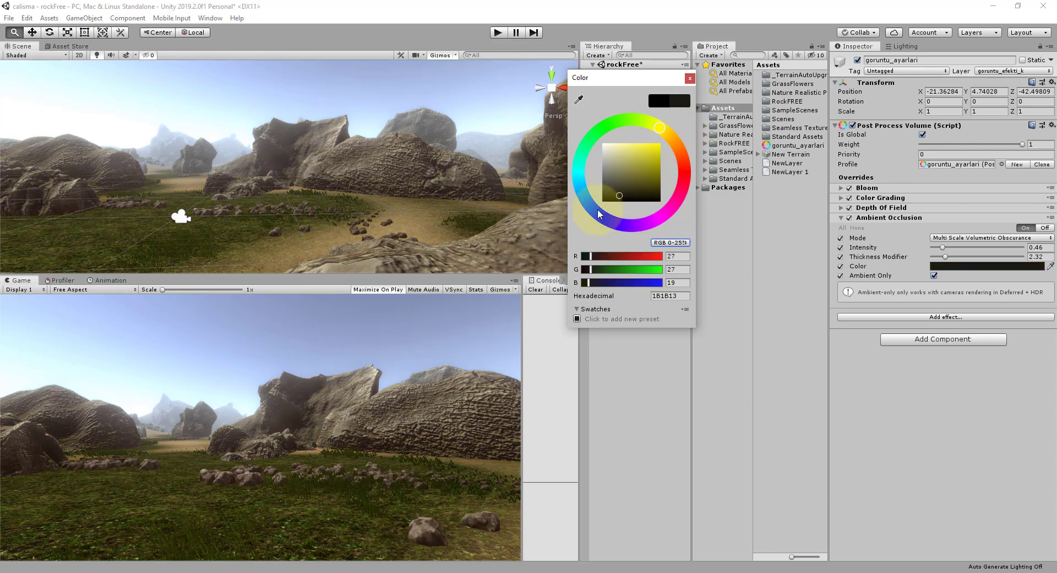
left_click(689, 78)
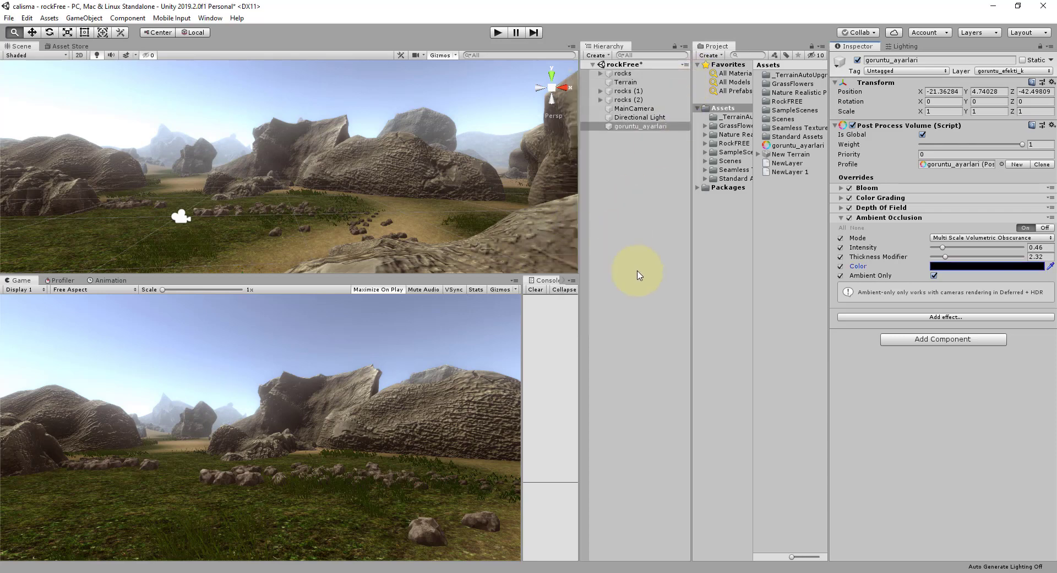
left_click(840, 219)
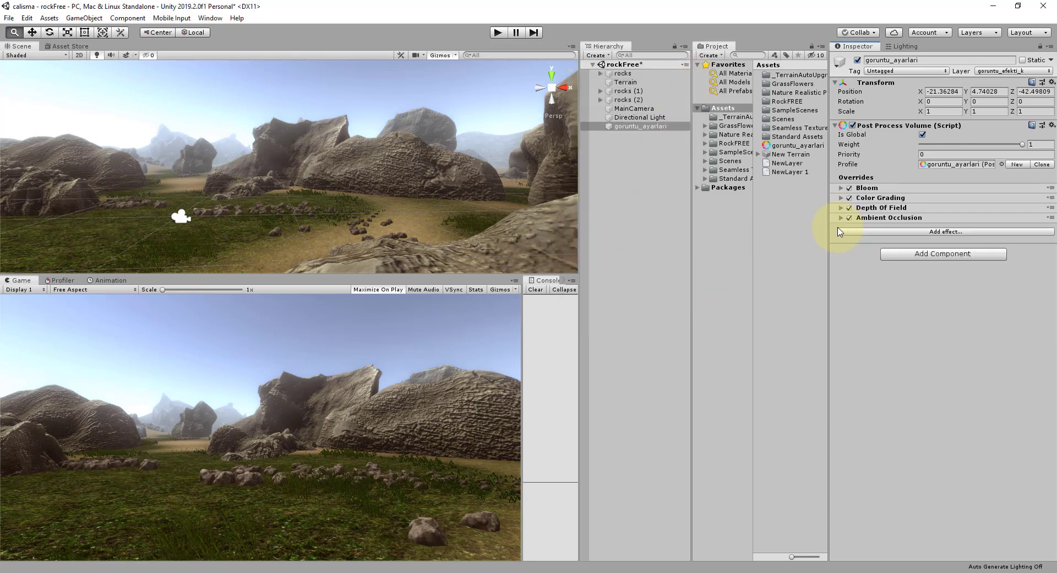
- Add a Vignette effect to the global volume
left_click(942, 231)
mouse_move(963, 242)
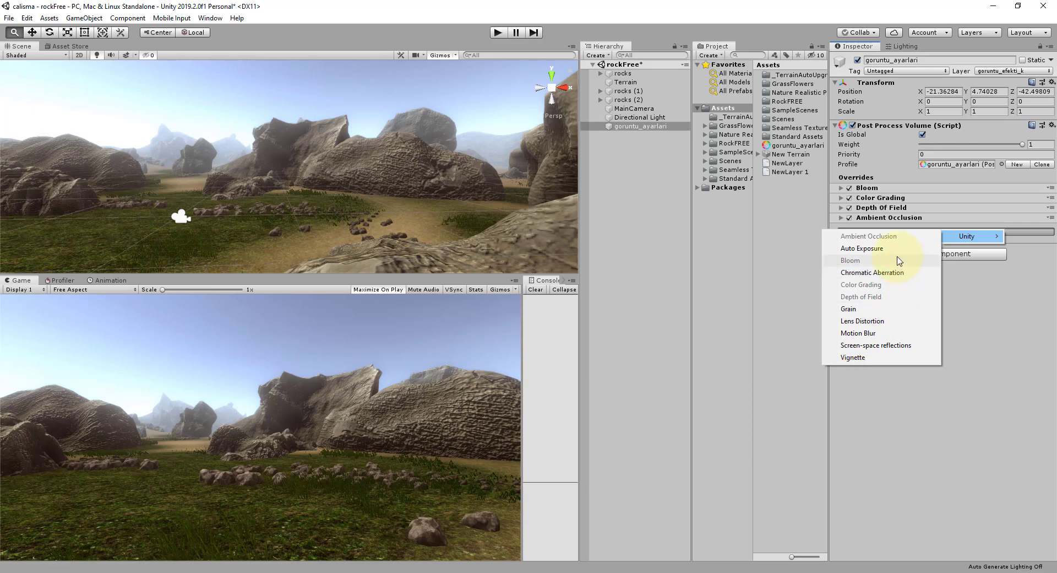
left_click(858, 358)
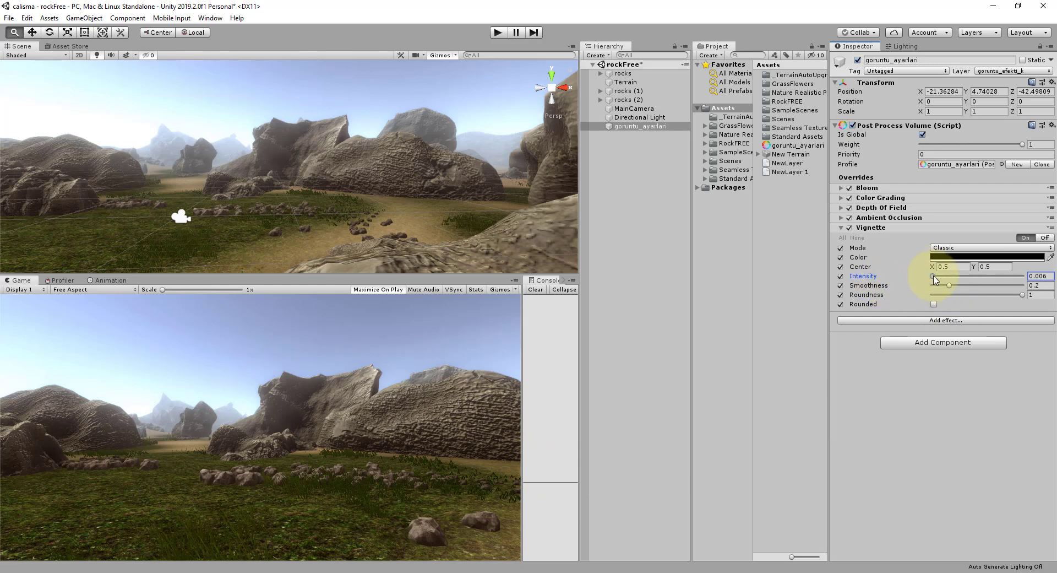
- Set vignette intensity to about 0.359 and smoothness to about 0.257
mouse_move(934, 279)
left_mouse_down()
mouse_move(1041, 297)
mouse_move(979, 298)
left_mouse_up()
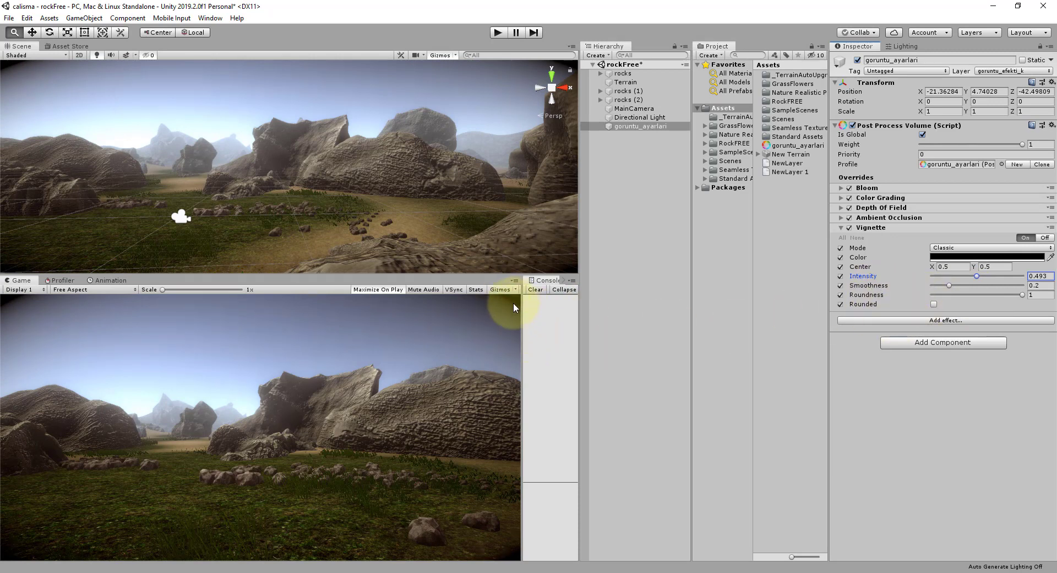
mouse_move(949, 286)
left_mouse_down()
mouse_move(1050, 290)
mouse_move(896, 284)
left_mouse_up()
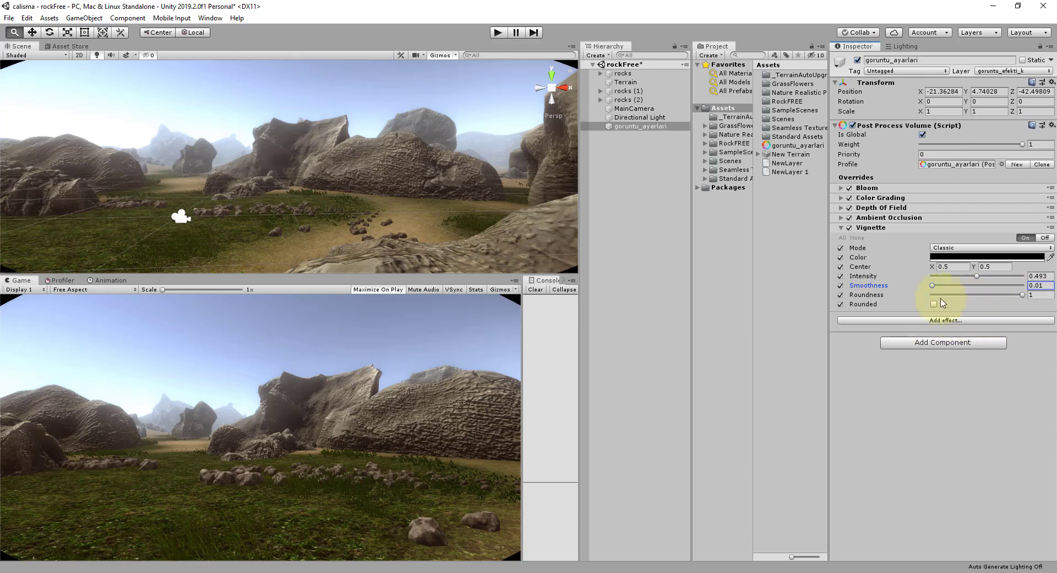
left_click_drag(933, 286, 965, 282)
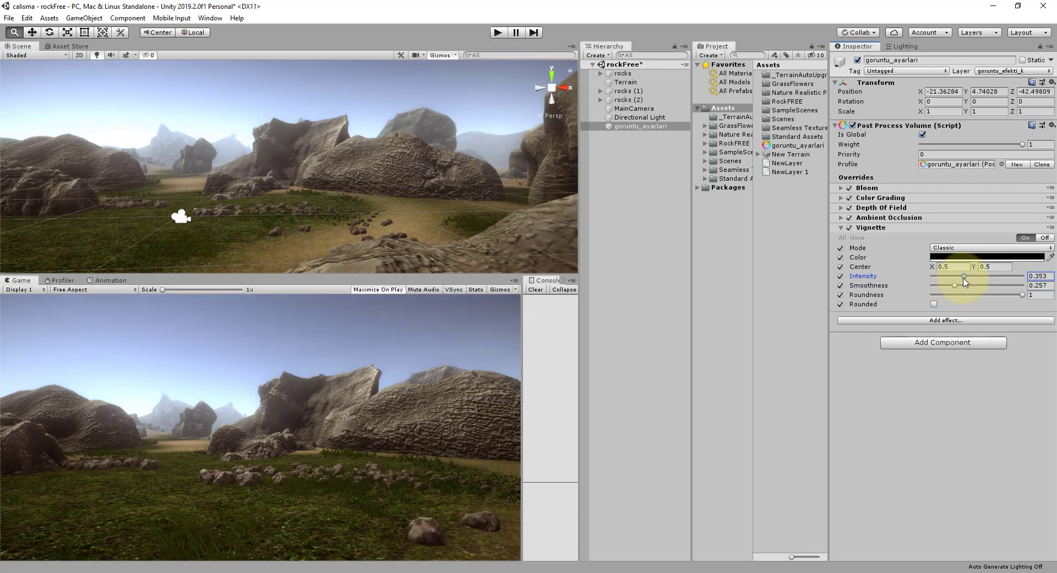
left_click(841, 228)
left_click(946, 241)
- Add a Grain effect, enable its overrides, and raise intensity and grain size
mouse_move(973, 251)
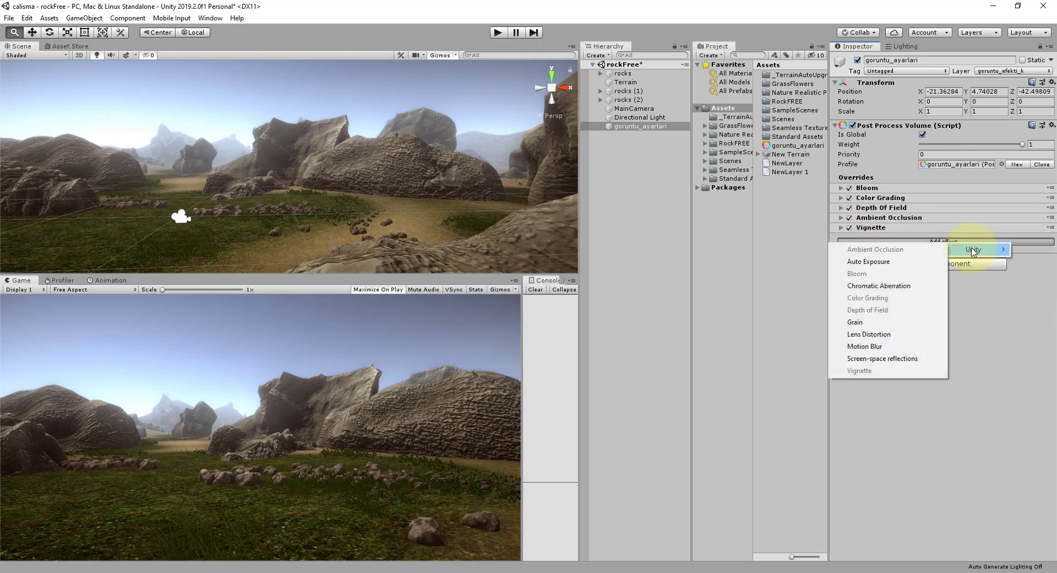
left_click(861, 325)
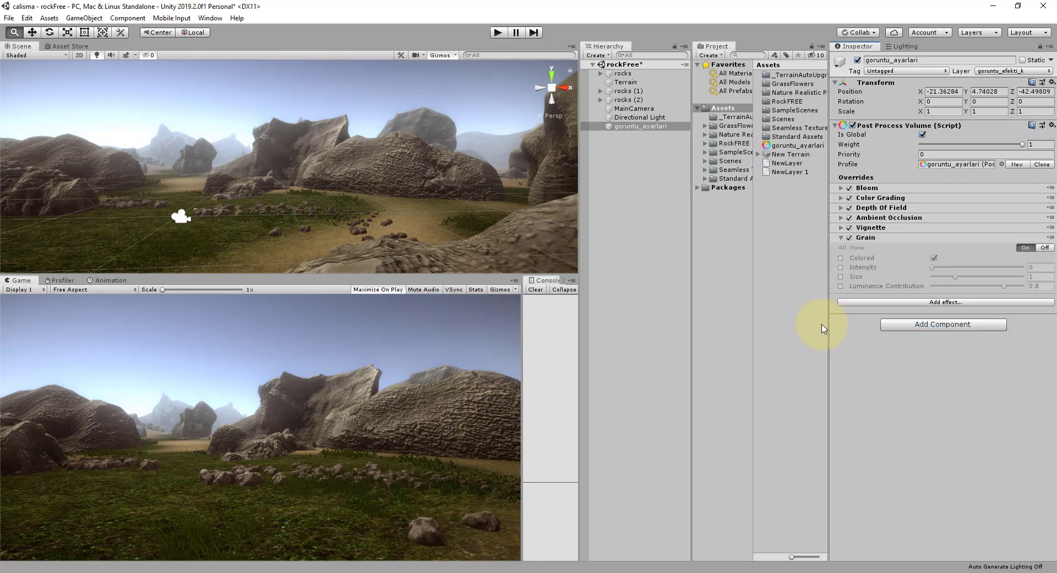
left_click(841, 267)
left_click(841, 276)
left_click(841, 285)
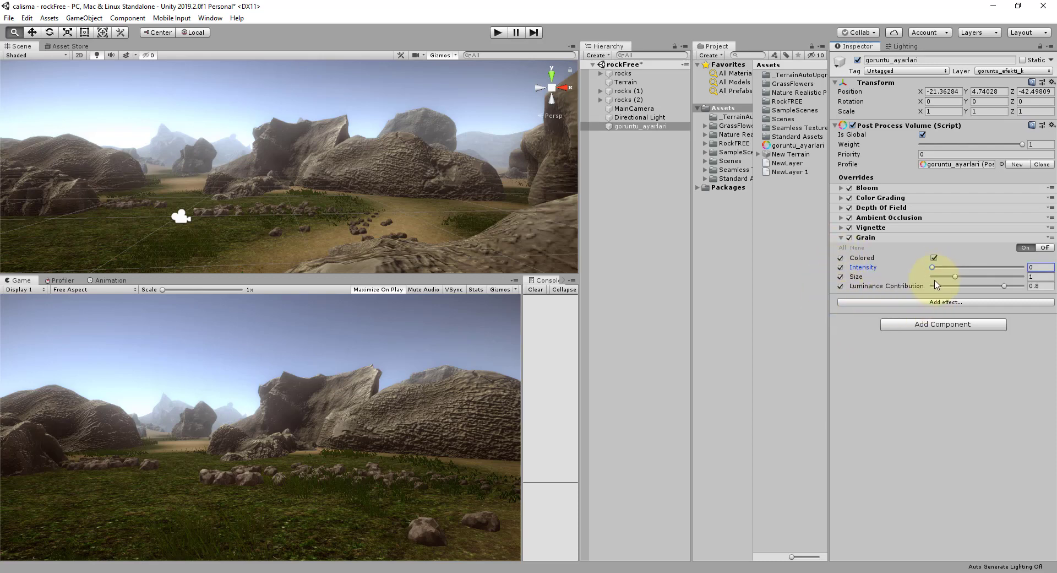
left_click(871, 270)
left_click_drag(932, 269, 1025, 268)
mouse_move(955, 277)
left_mouse_down()
mouse_move(1055, 286)
mouse_move(865, 278)
mouse_move(1000, 298)
mouse_move(928, 284)
mouse_move(949, 285)
left_mouse_up()
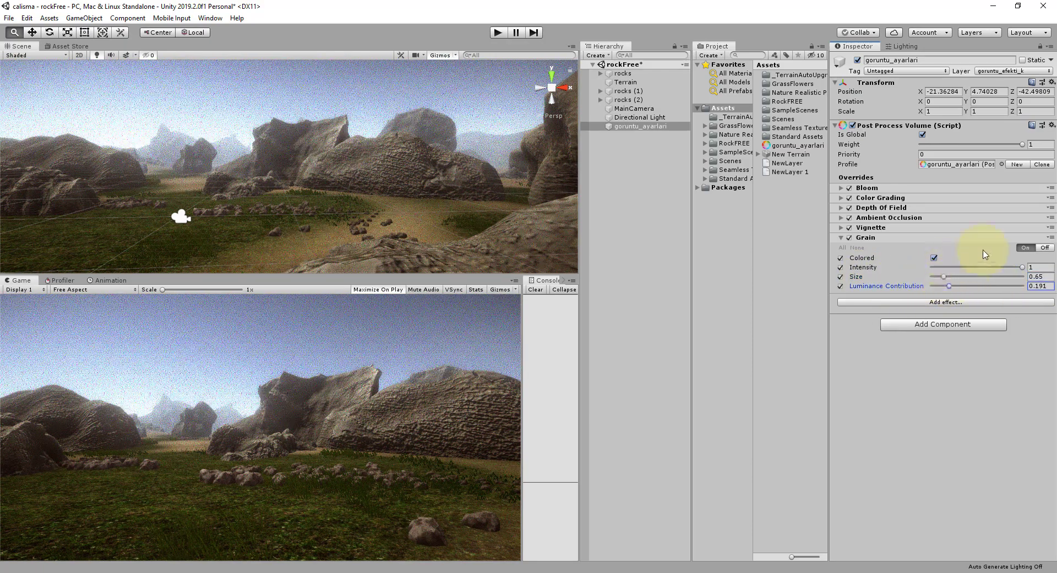
- Remove the Grain effect from the volume
left_click(1050, 238)
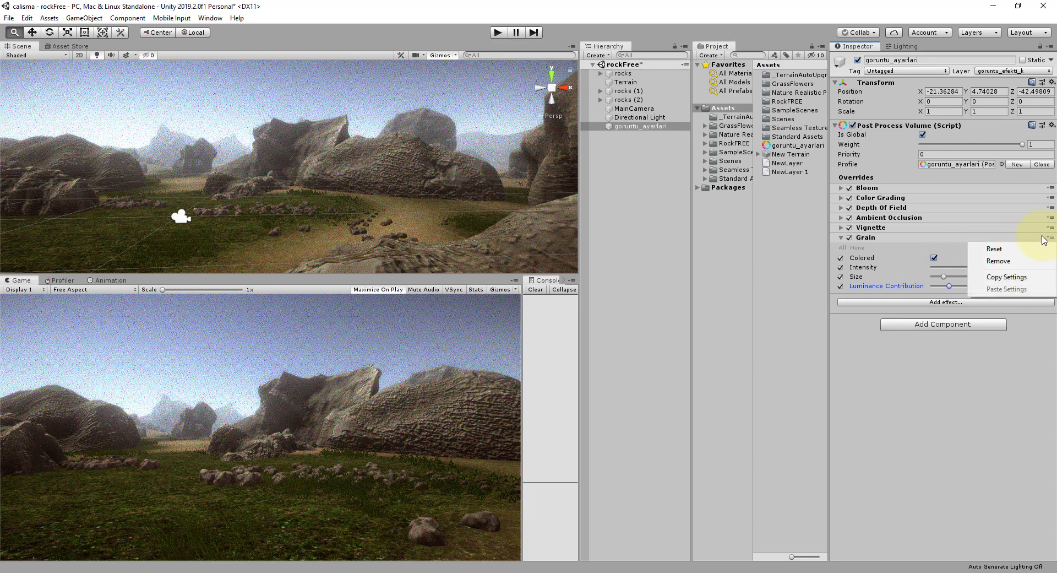
left_click(1051, 240)
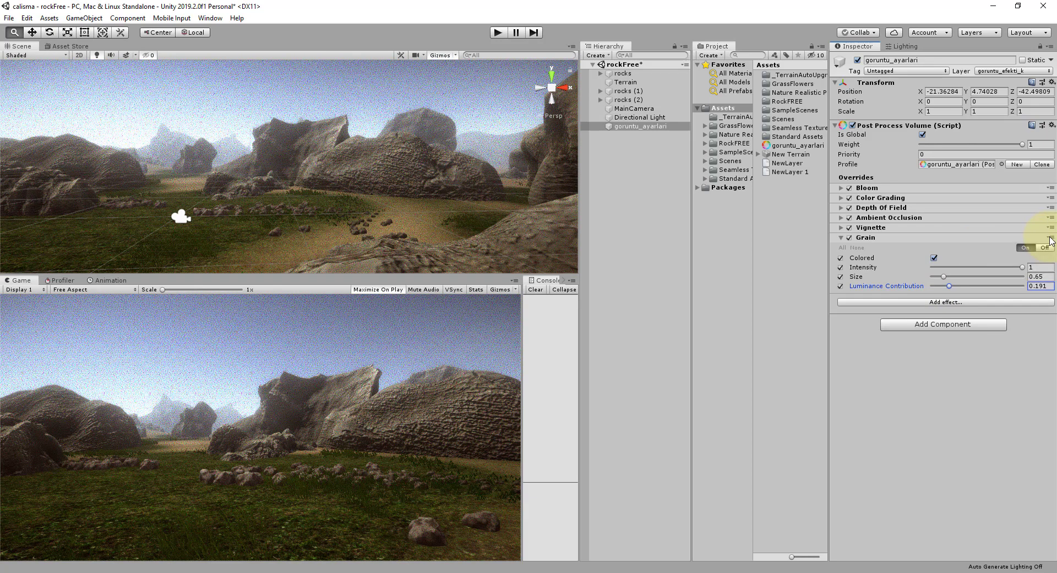
left_click(1051, 240)
left_click(1008, 262)
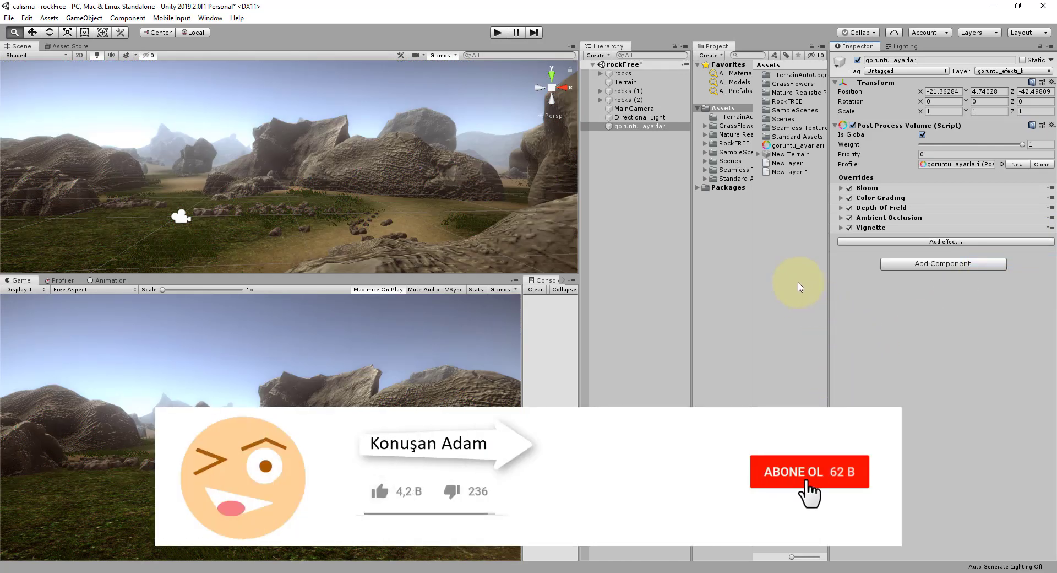
- Set the Directional Light intensity to 1.6 and run the scene in Play mode
left_click(640, 118)
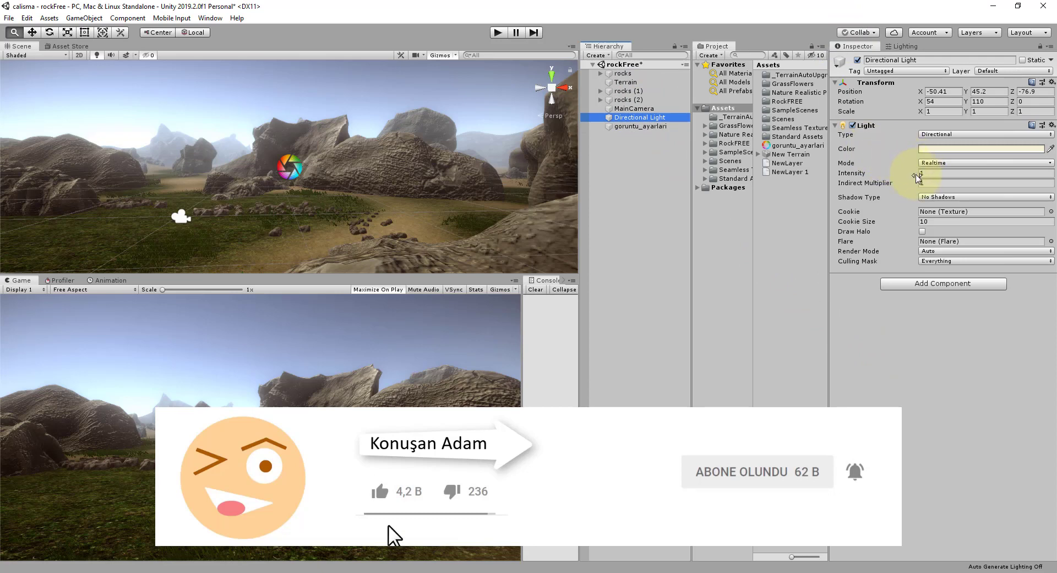
left_click_drag(918, 177, 921, 177)
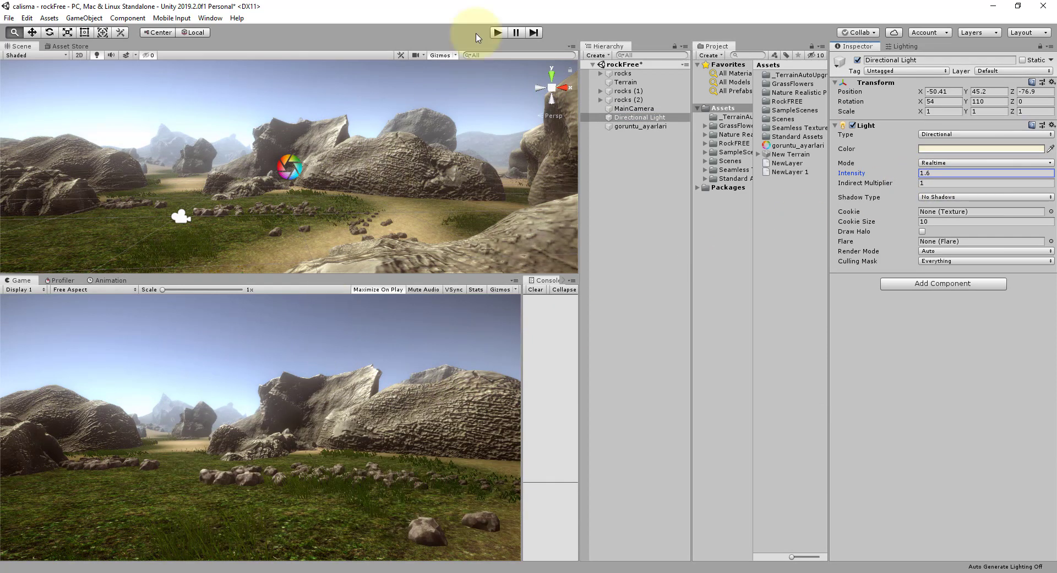
left_click(497, 32)
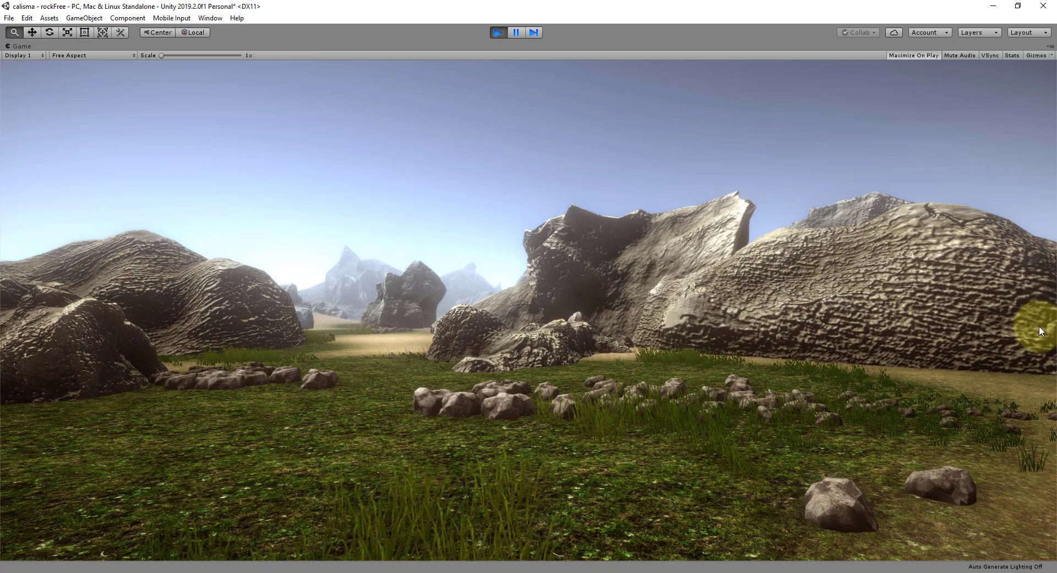
- Minimize the Unity editor to compare post_1.png and post_2.png in Photos
left_click(997, 7)
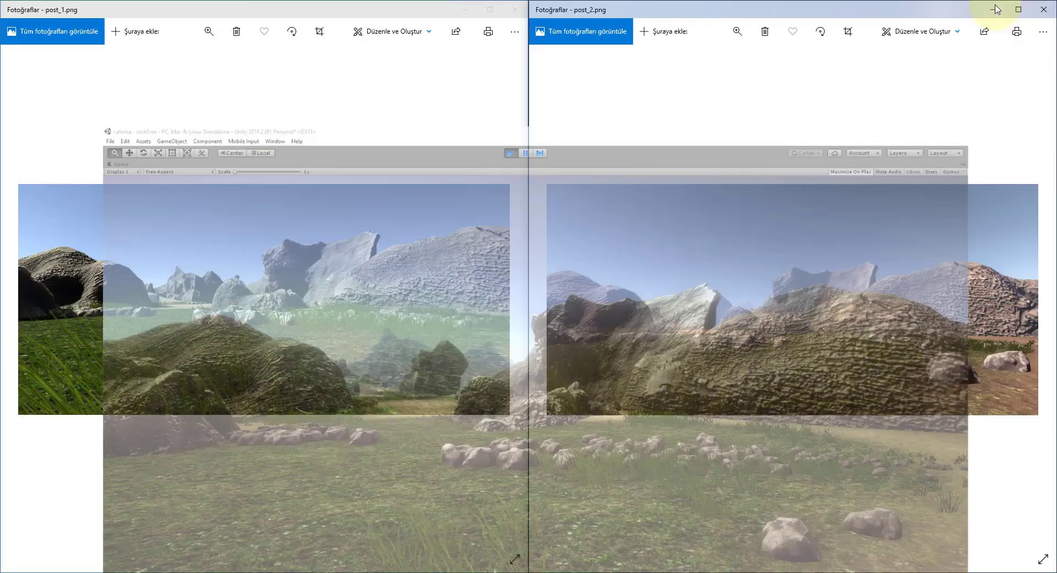